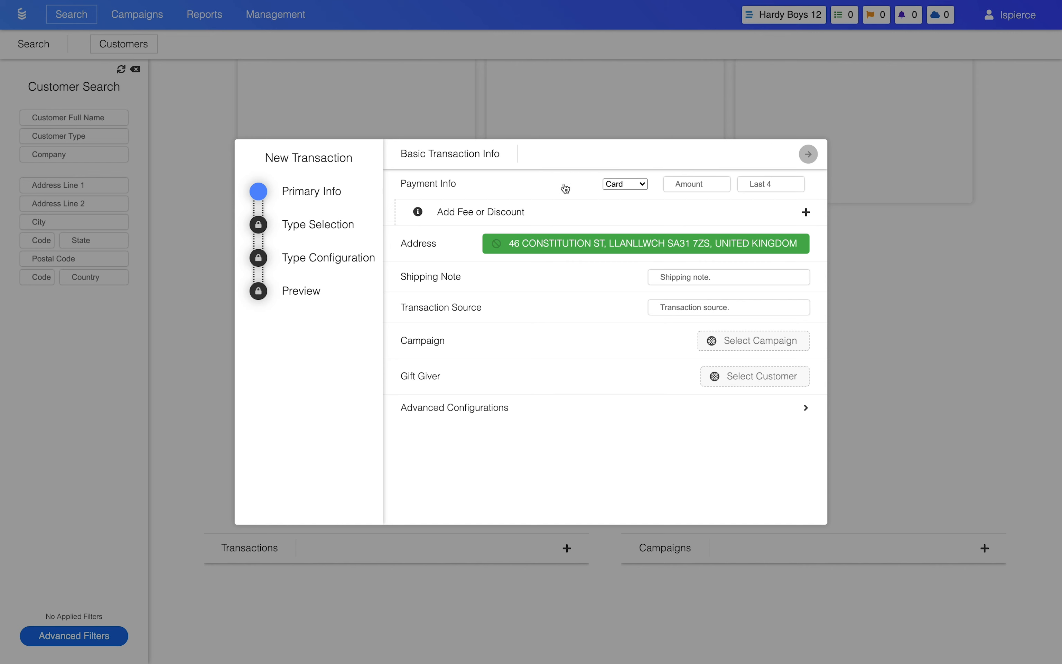
Add a fee named "Shipping & Handling" with an amount of 20 dollars.
left_click(544, 218)
left_click(544, 214)
type("Shipping & Handling")
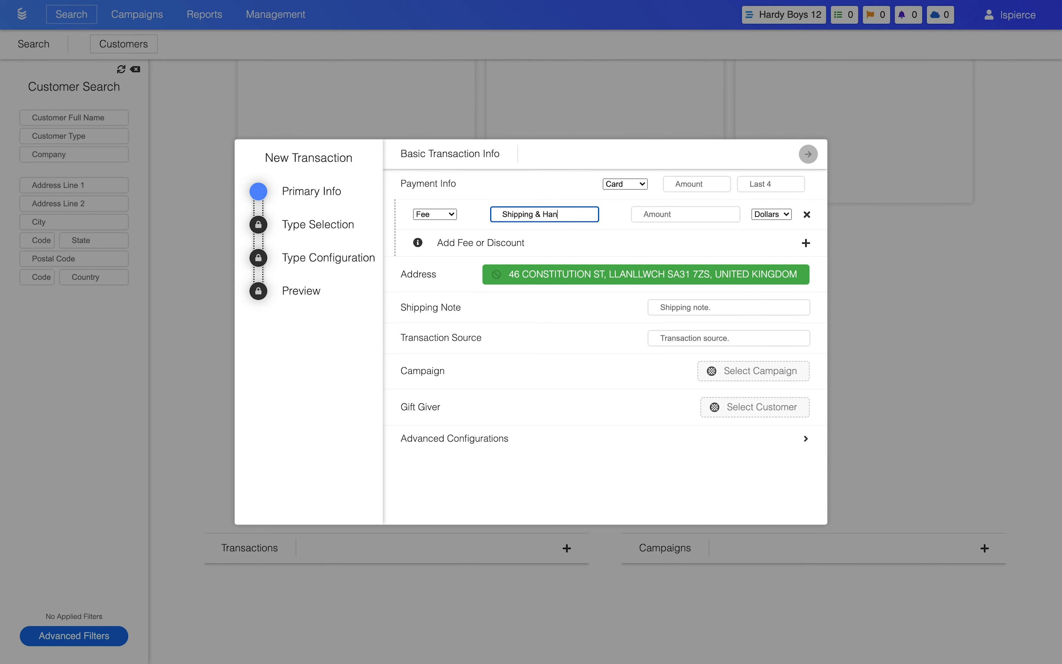
left_click(648, 216)
type("20")
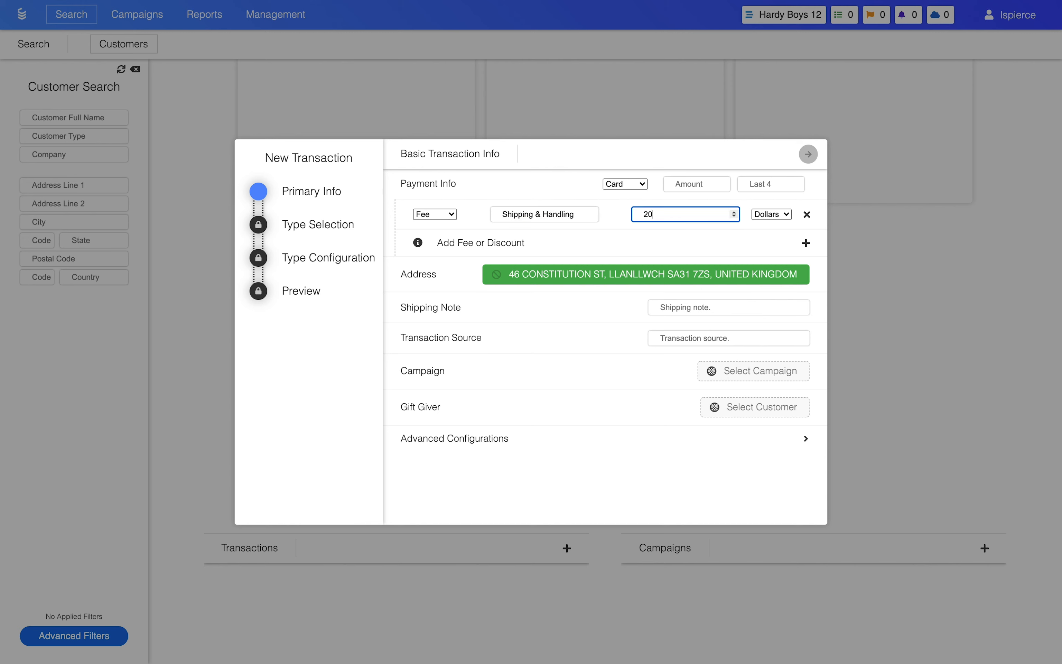
Add a 20 percent discount named "20% Off" and set the card payment amount to 50.
left_click(654, 241)
left_click(554, 242)
type("20% Off")
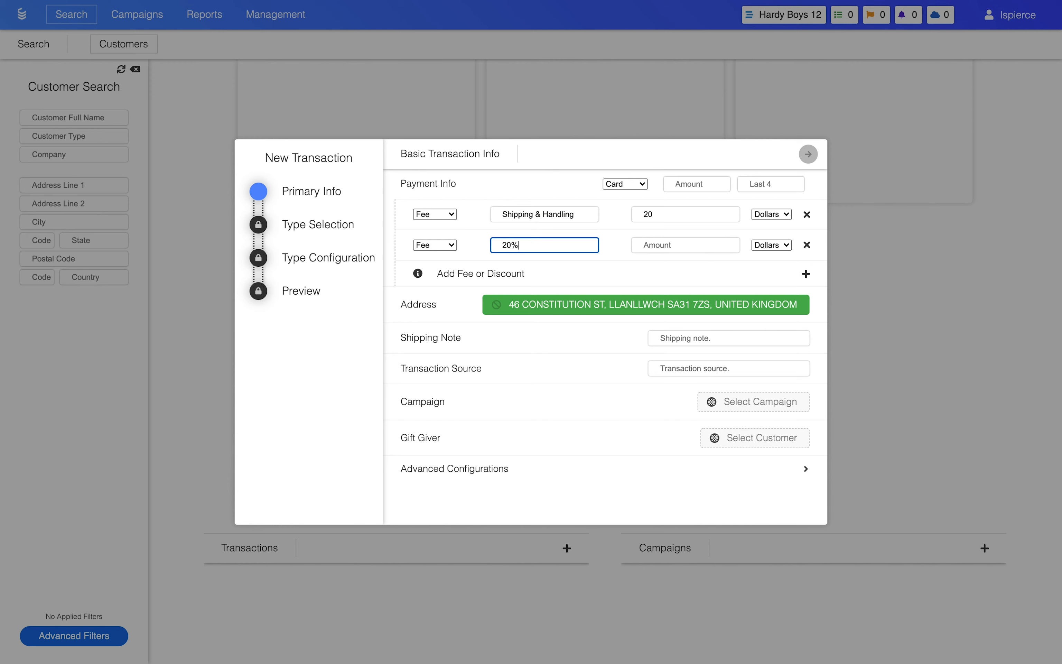
left_click(757, 239)
left_click(763, 256)
left_click(720, 245)
type("20")
left_click(435, 245)
left_click(442, 256)
left_click(676, 184)
type("50")
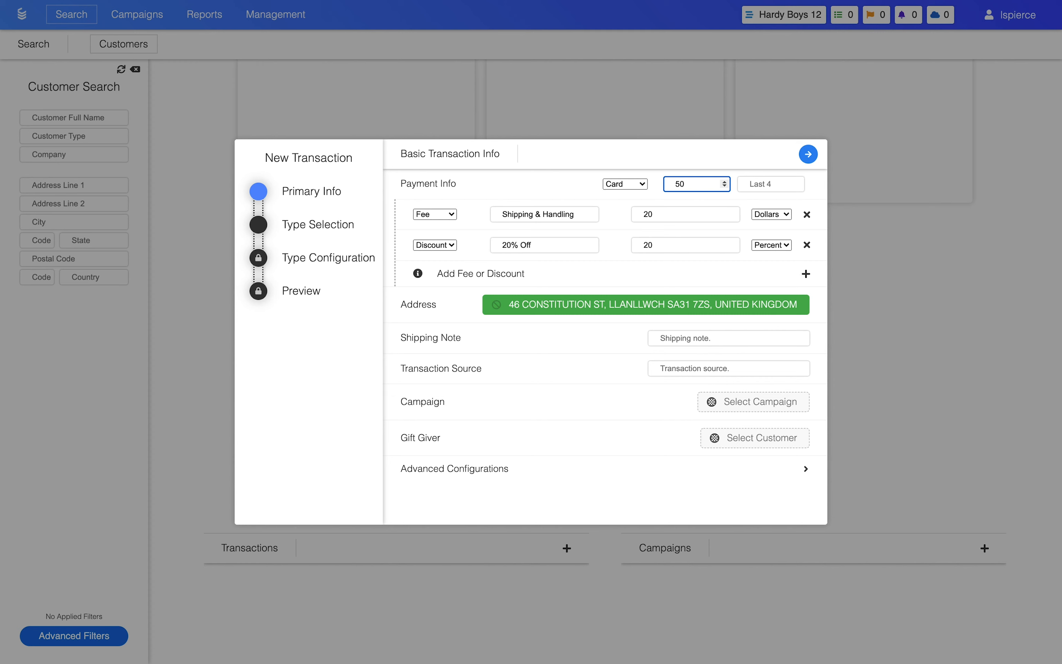
Clear the transaction's address and select the same customer address again.
left_click(650, 304)
left_click(642, 341)
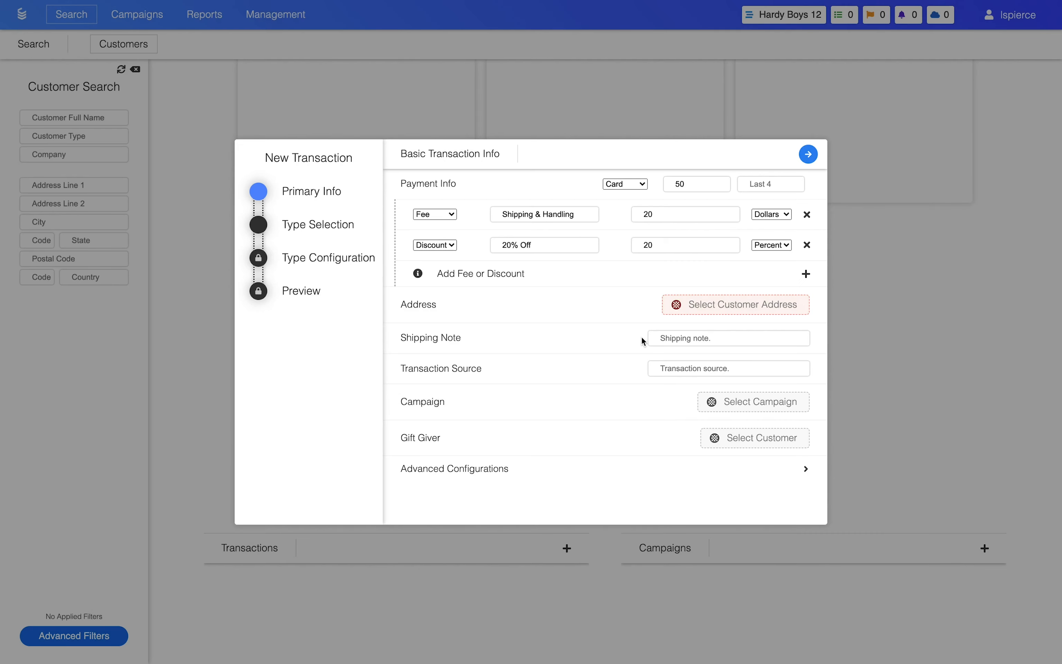
left_click(684, 307)
left_click(597, 207)
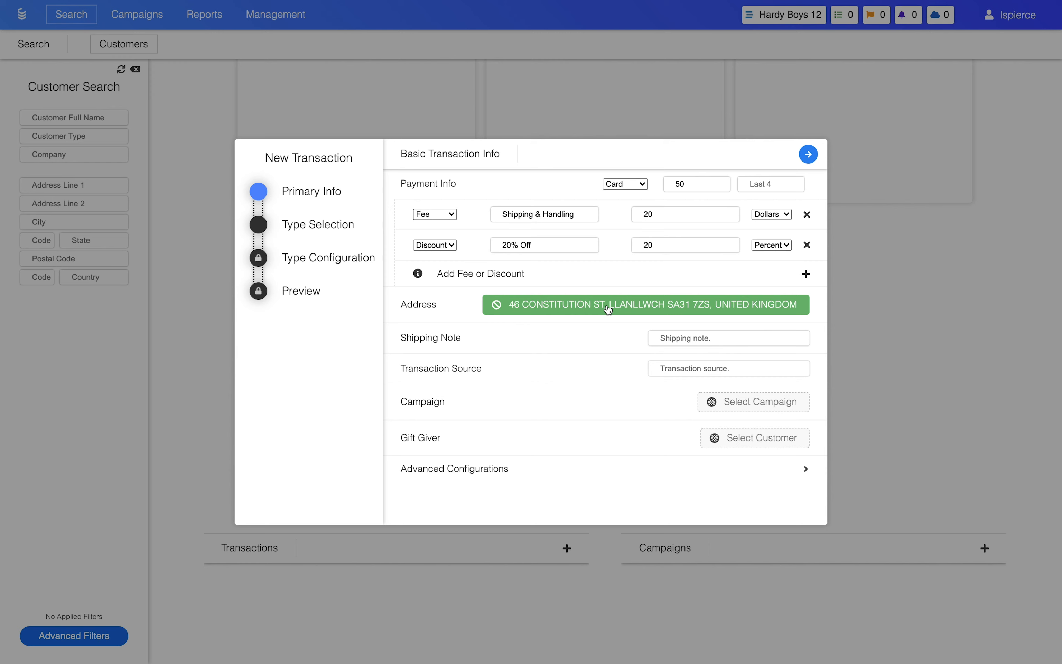
Enter "Test note." as the shipping note and "website" as the transaction source.
left_click(674, 340)
type("Test note.")
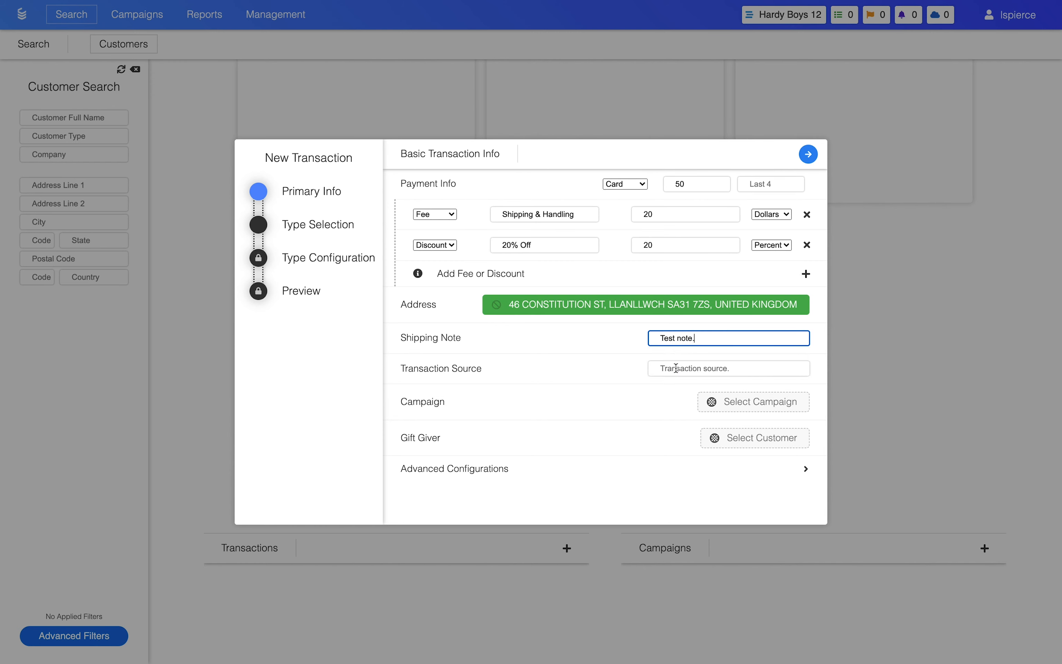
left_click(676, 368)
type("website")
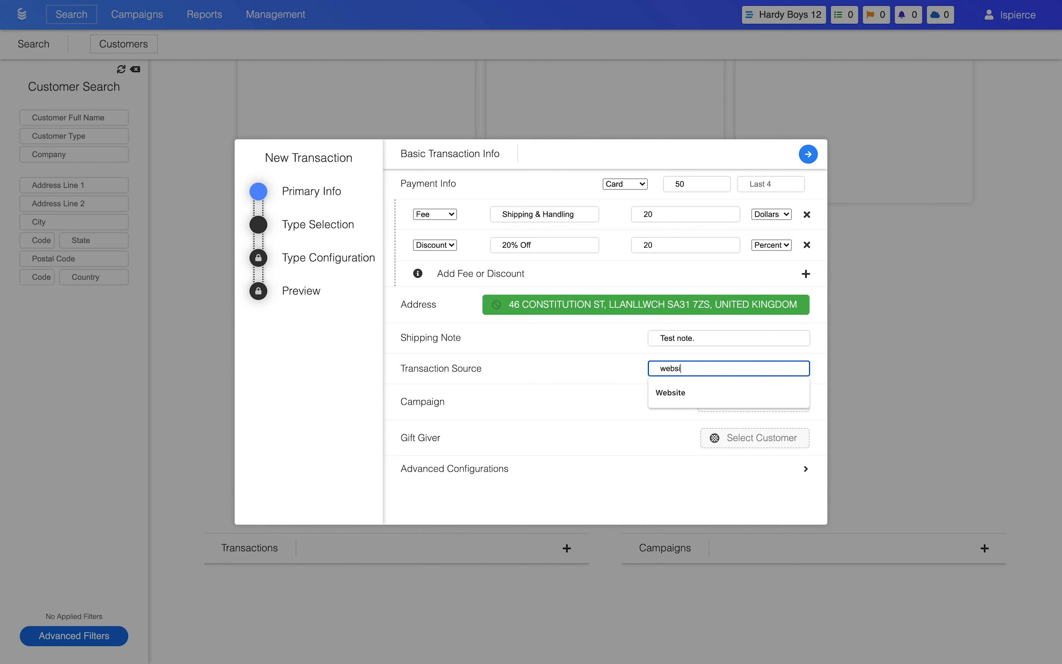
left_click(612, 390)
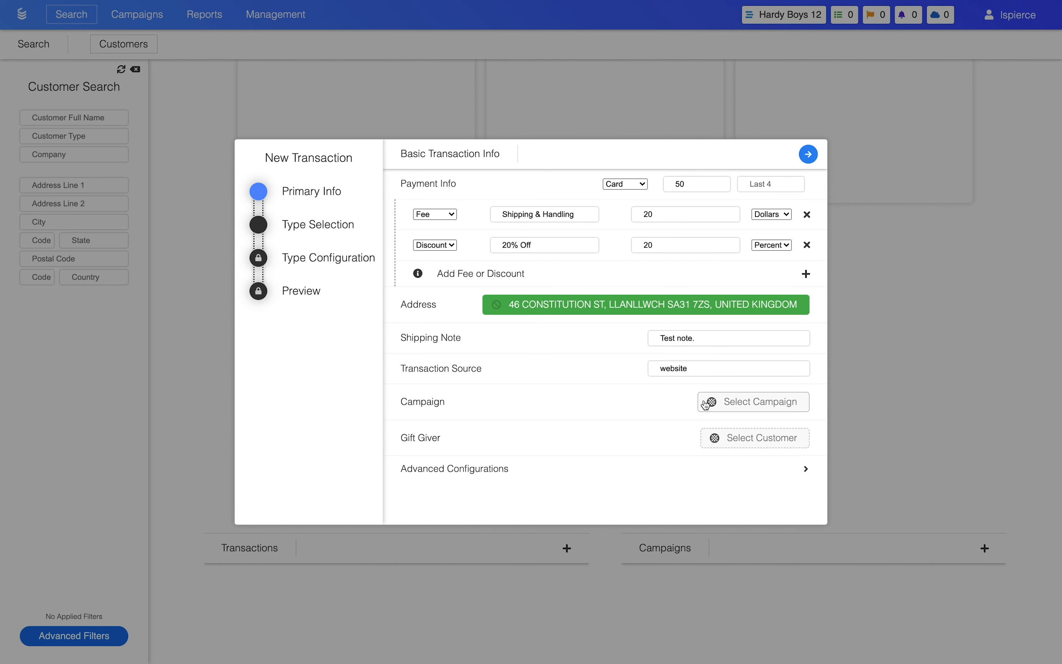
Expand the advanced configurations and assign the Castle Realty customer as the gift giver.
left_click(687, 473)
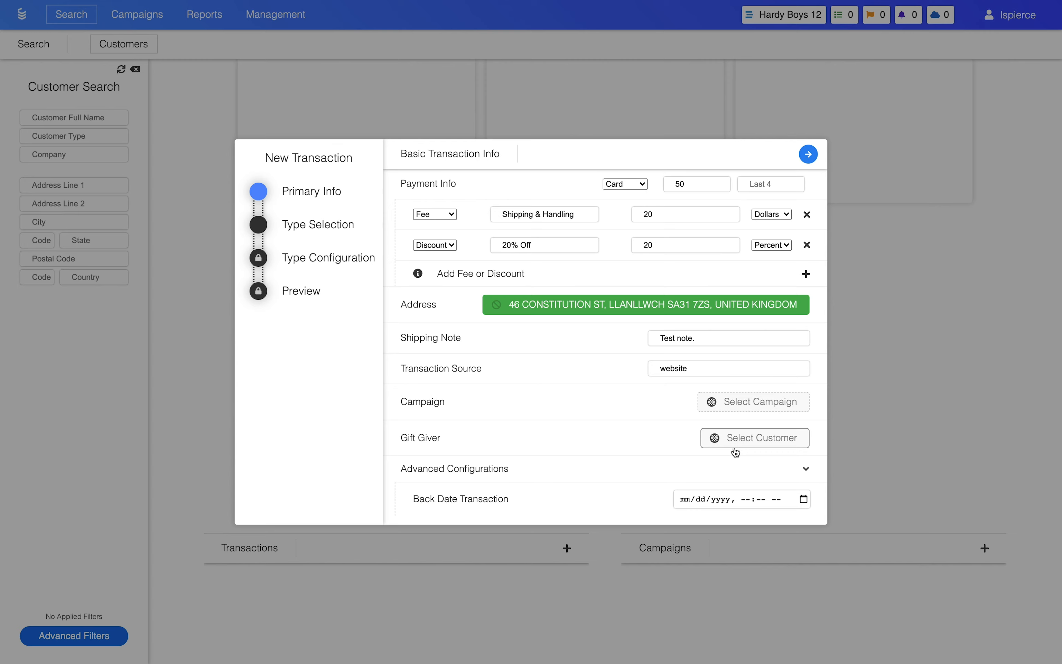
left_click(754, 437)
scroll(720, 308, "down", 20)
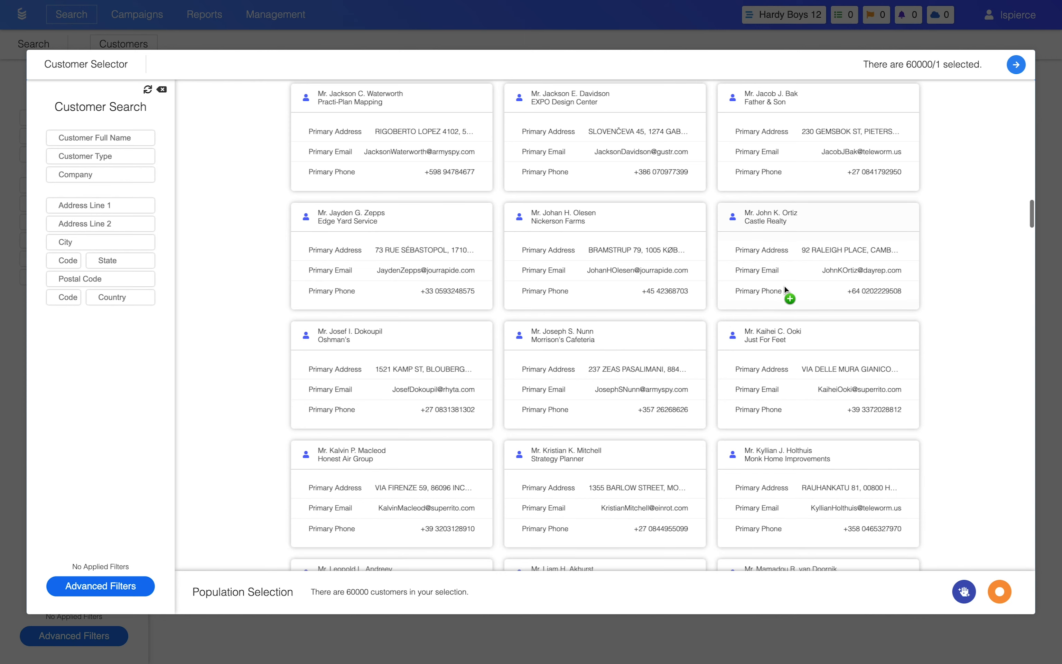
left_click(802, 255)
left_click(1017, 65)
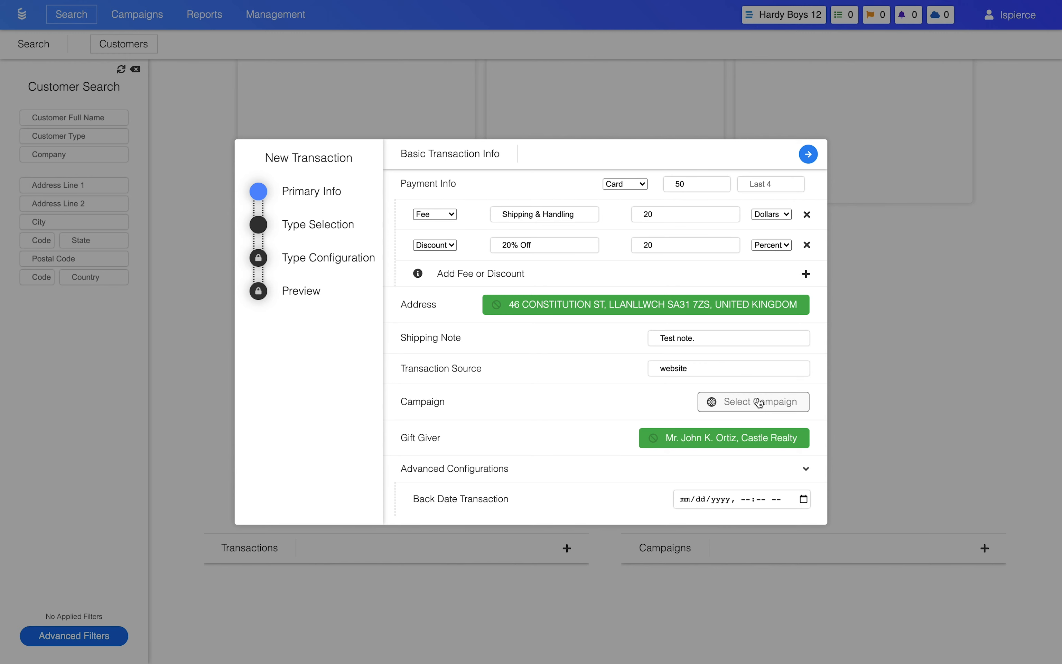
Choose Product Sale as the transaction type and add The Tower Treasure in Hardcover format to the cart.
left_click(808, 154)
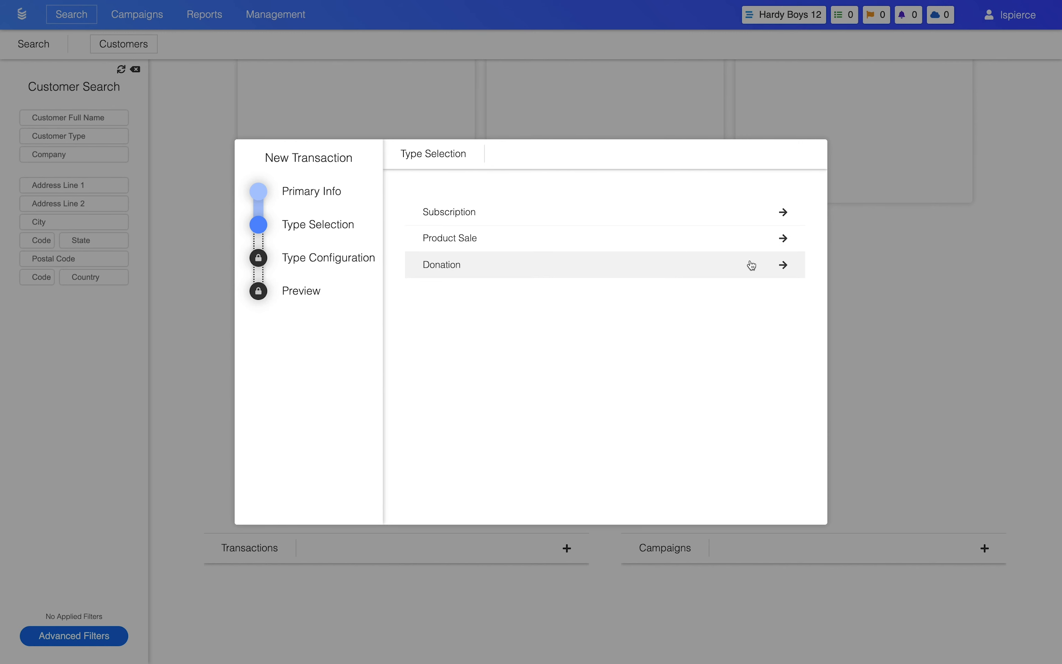
left_click(707, 244)
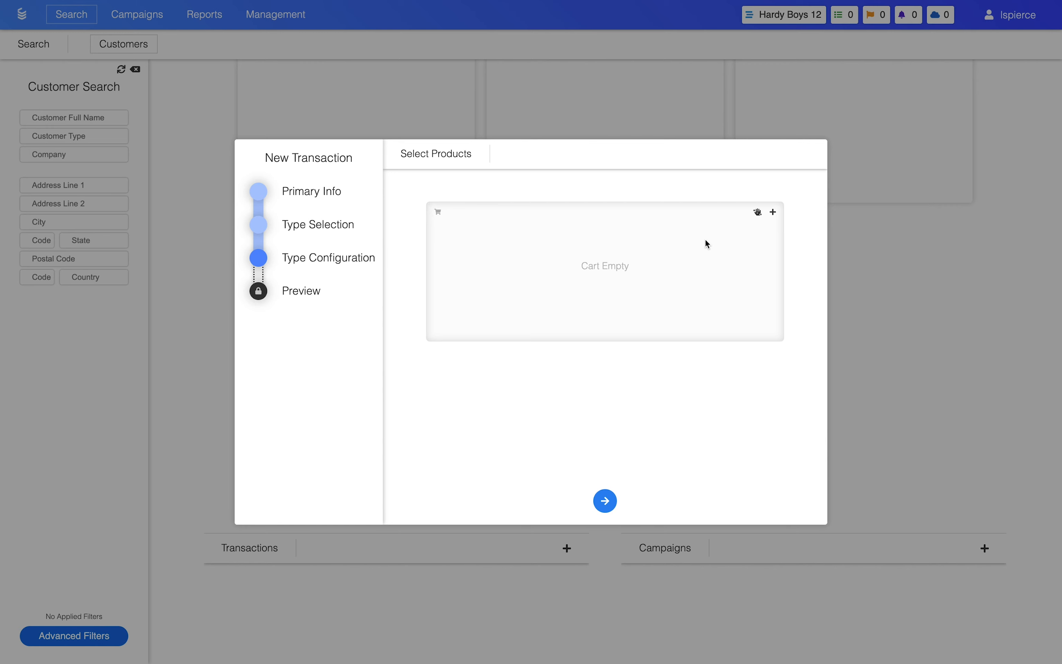
left_click(773, 215)
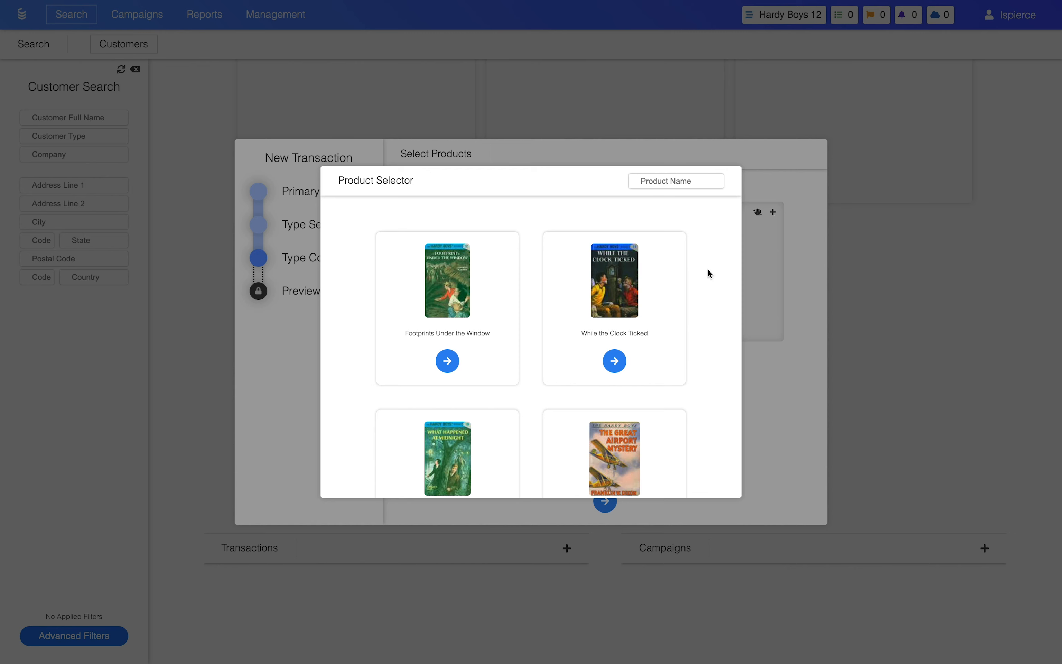
scroll(710, 274, "down", 15)
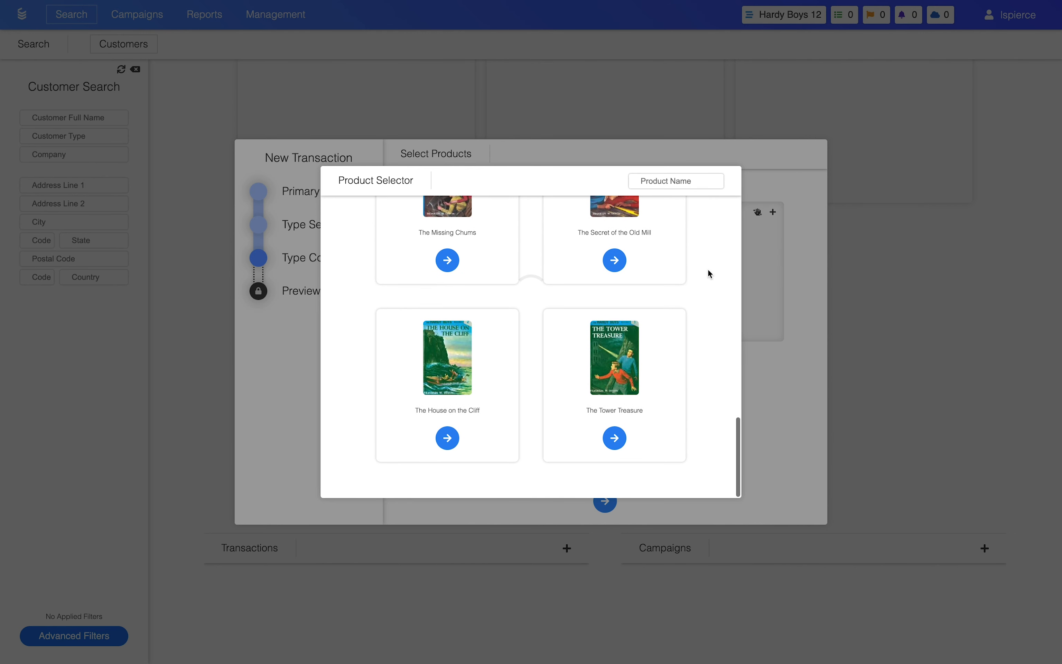
scroll(710, 274, "up", 2)
scroll(710, 273, "down", 1)
left_click(616, 438)
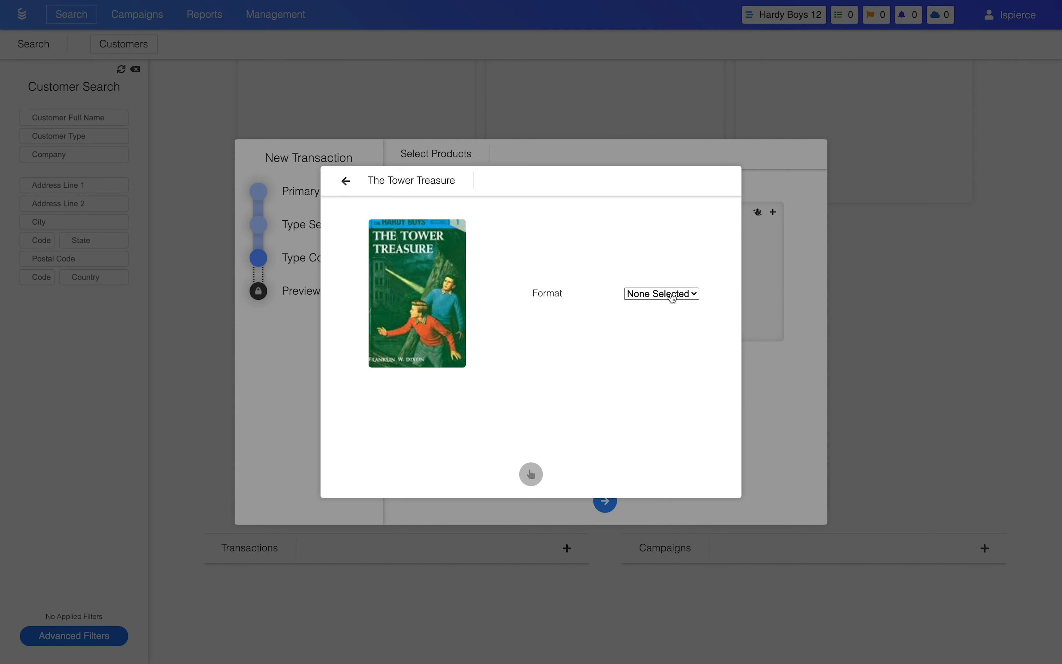
left_click(673, 298)
left_click(669, 310)
left_click(532, 474)
Add The House on the Cliff in Hardcover format to the cart and close the product selector.
left_click(343, 176)
left_click(446, 465)
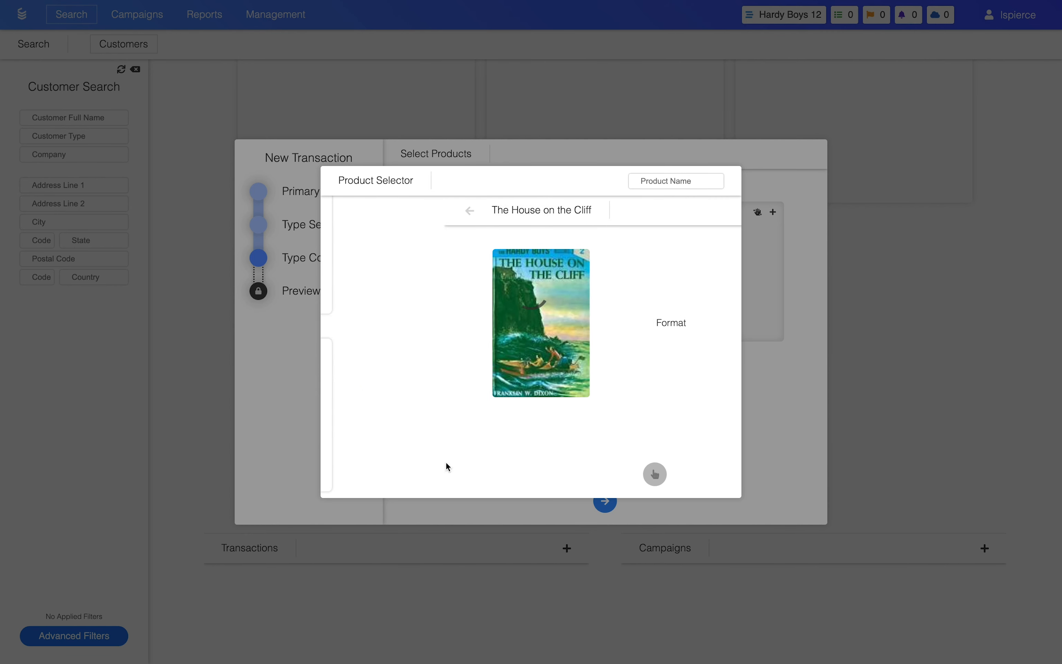
left_click(636, 294)
left_click(654, 308)
left_click(529, 476)
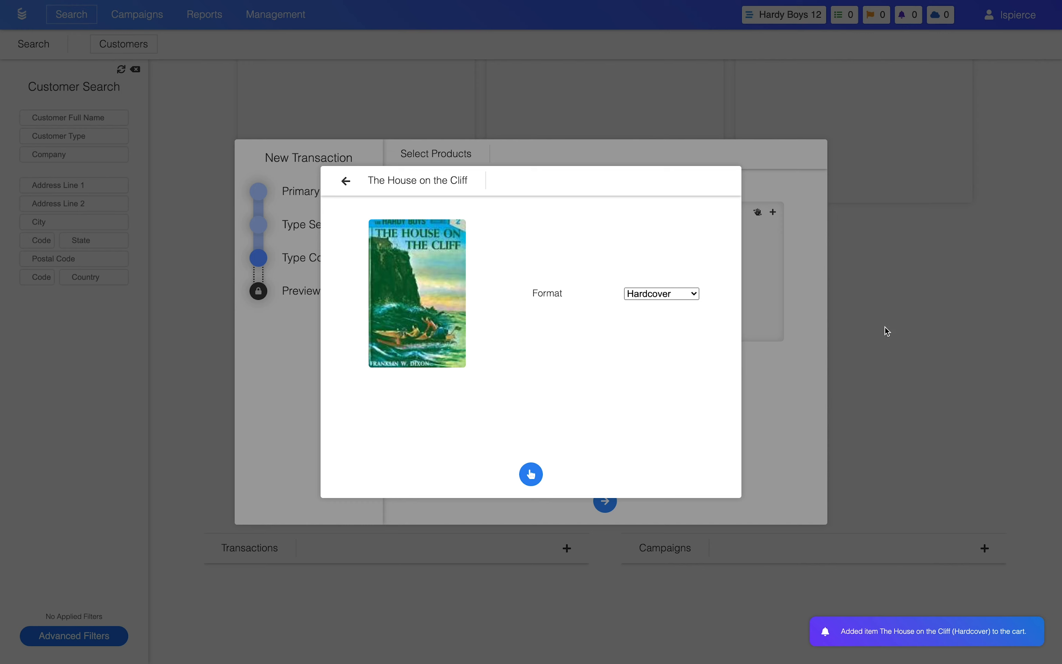
left_click(435, 93)
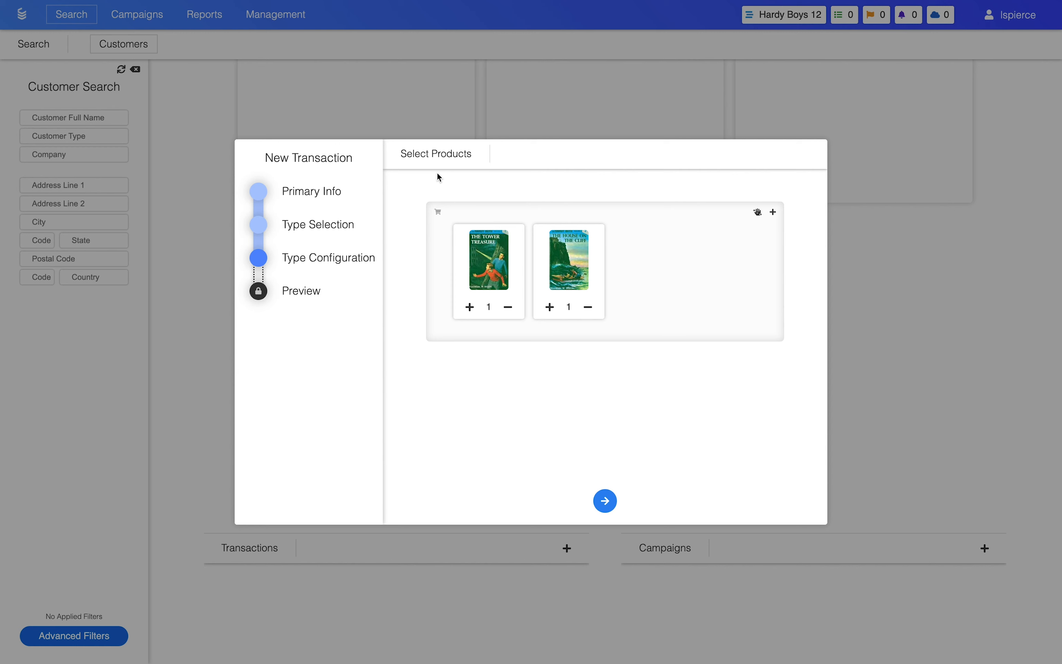
Raise the cart quantity of The Tower Treasure to 3 and check its product options.
left_click(470, 307)
left_click(470, 307)
left_click(481, 258)
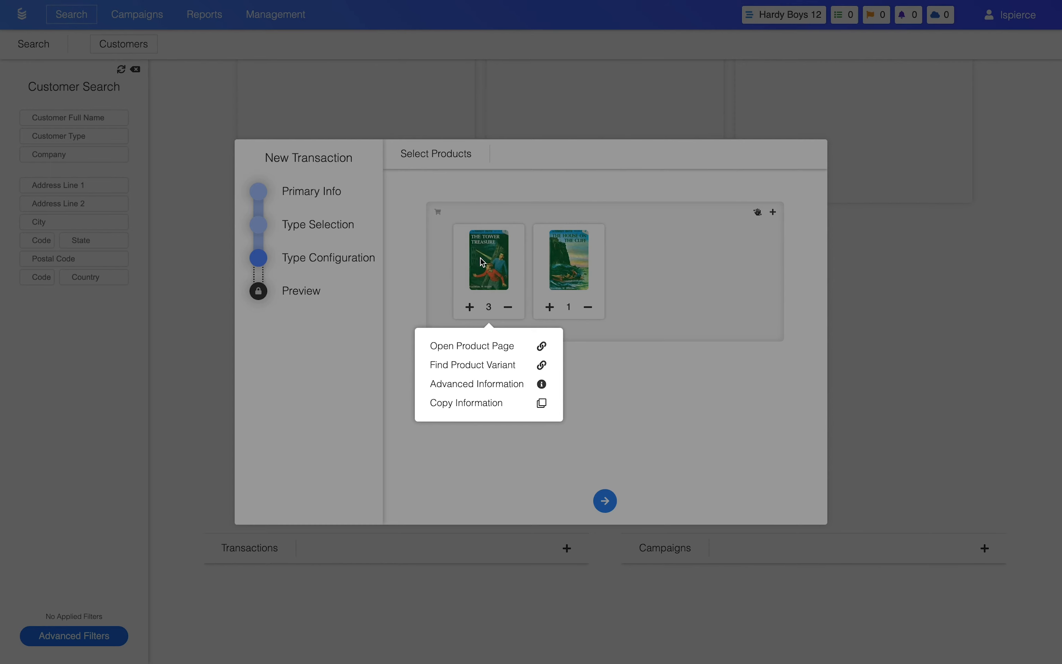
left_click(482, 261)
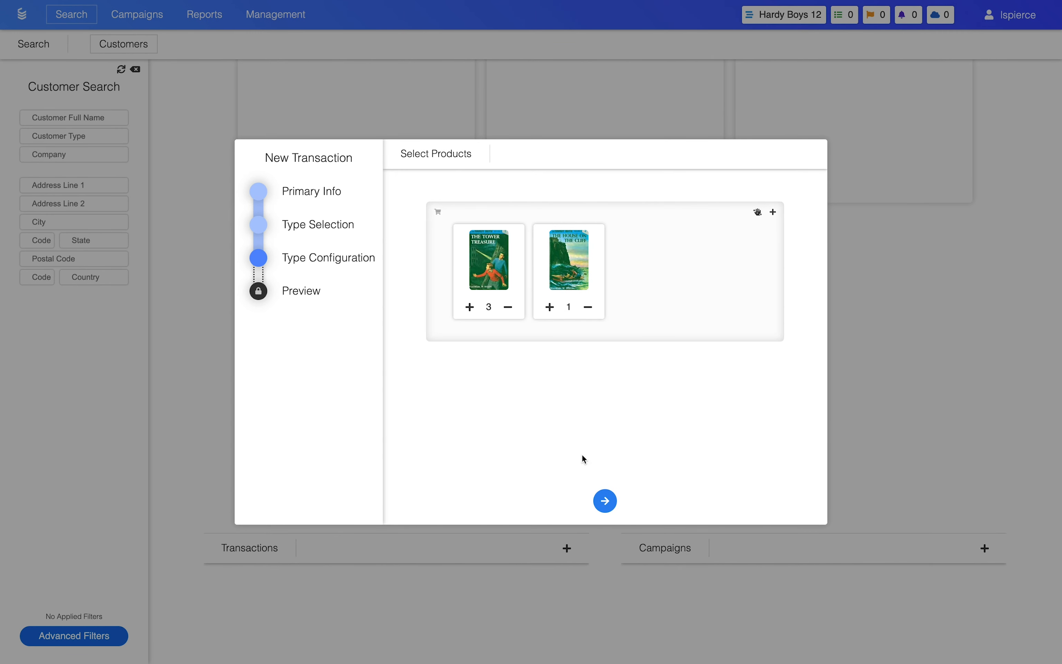
Review the price breakdown and indicators in the final preview, and create the product sale transaction.
left_click(606, 502)
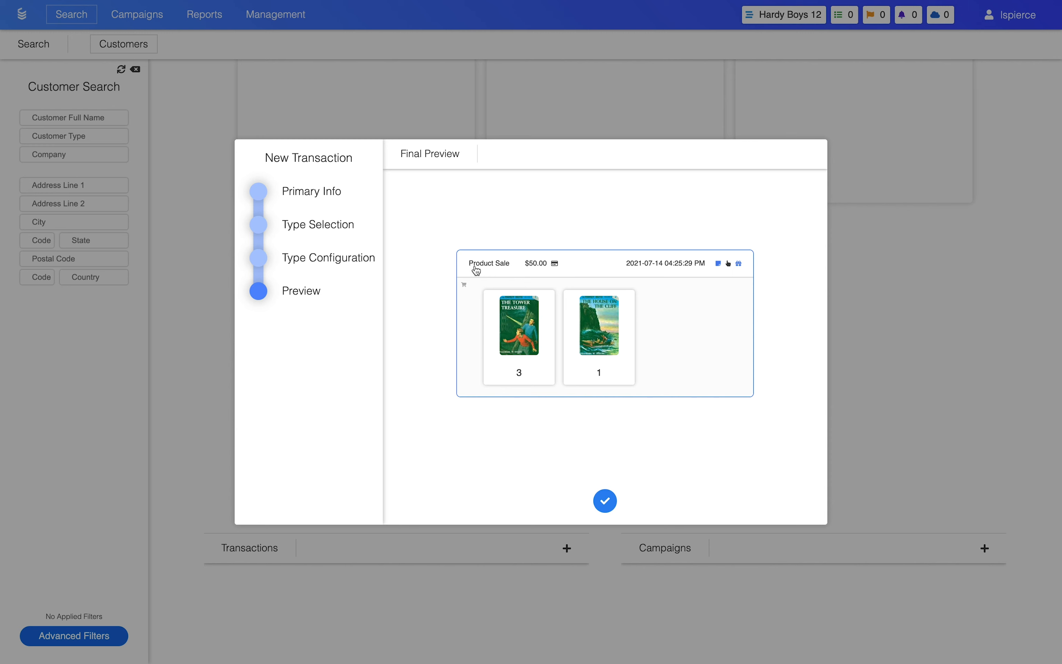
left_click(541, 266)
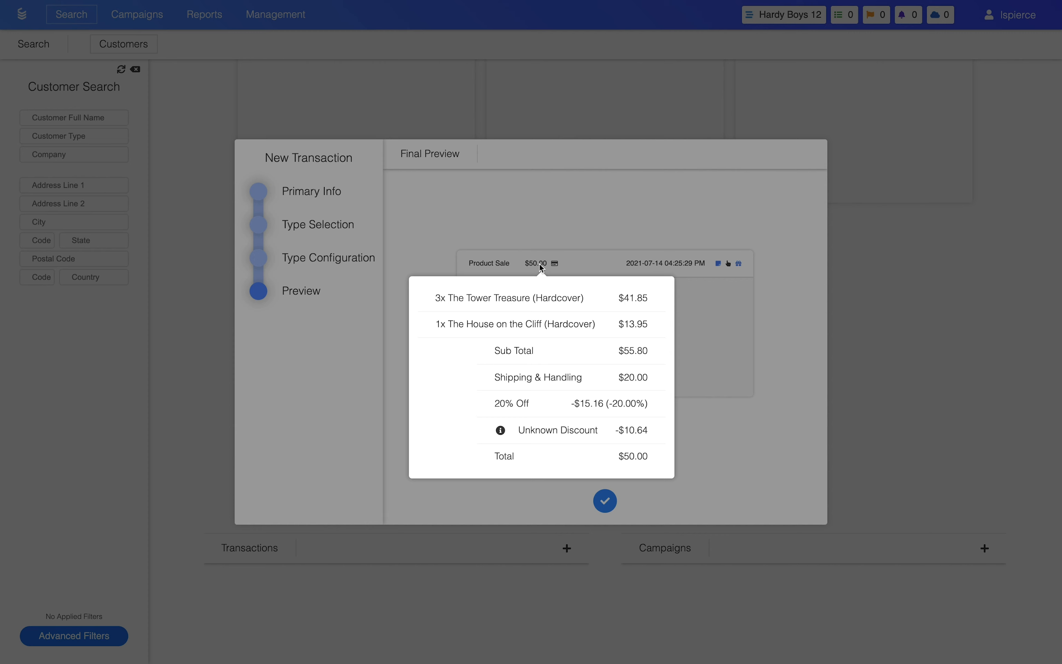
left_click(560, 249)
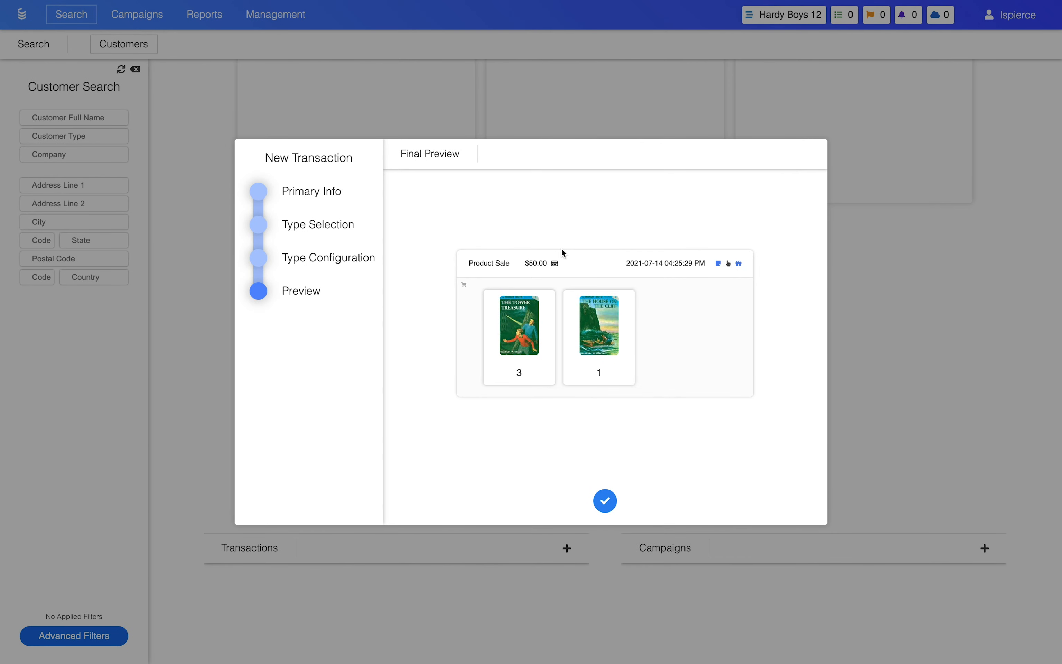
mouse_move(654, 269)
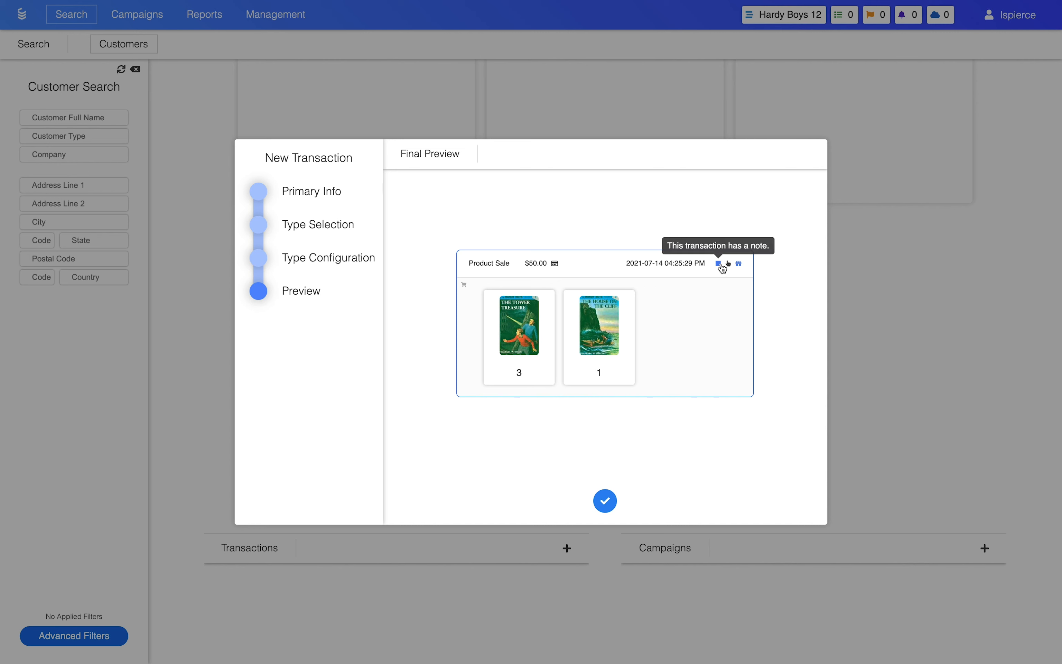
mouse_move(732, 268)
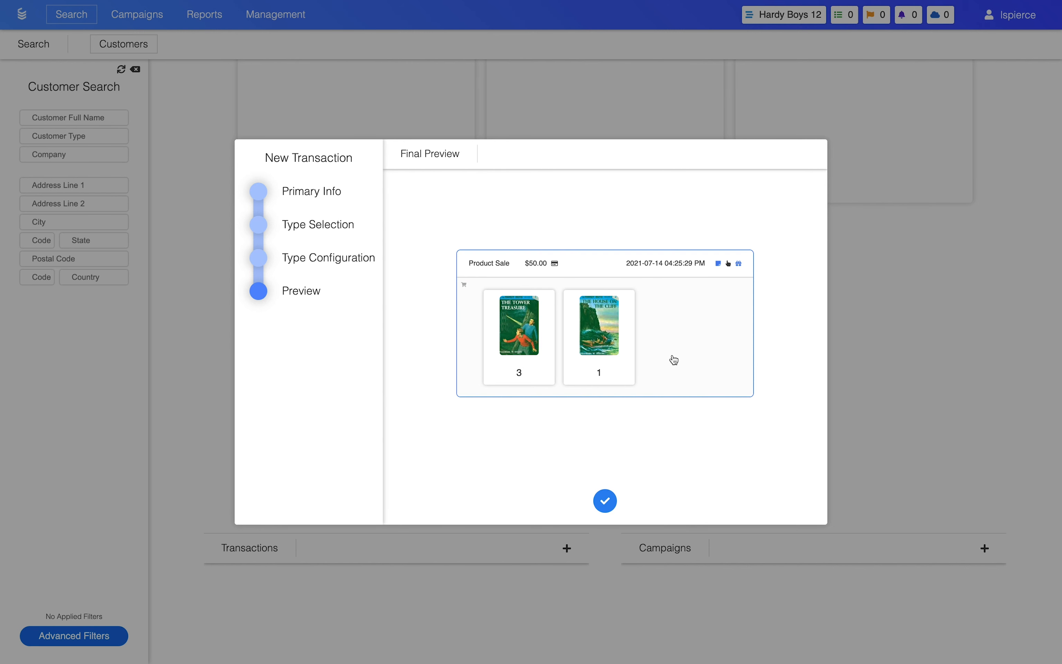
left_click(605, 501)
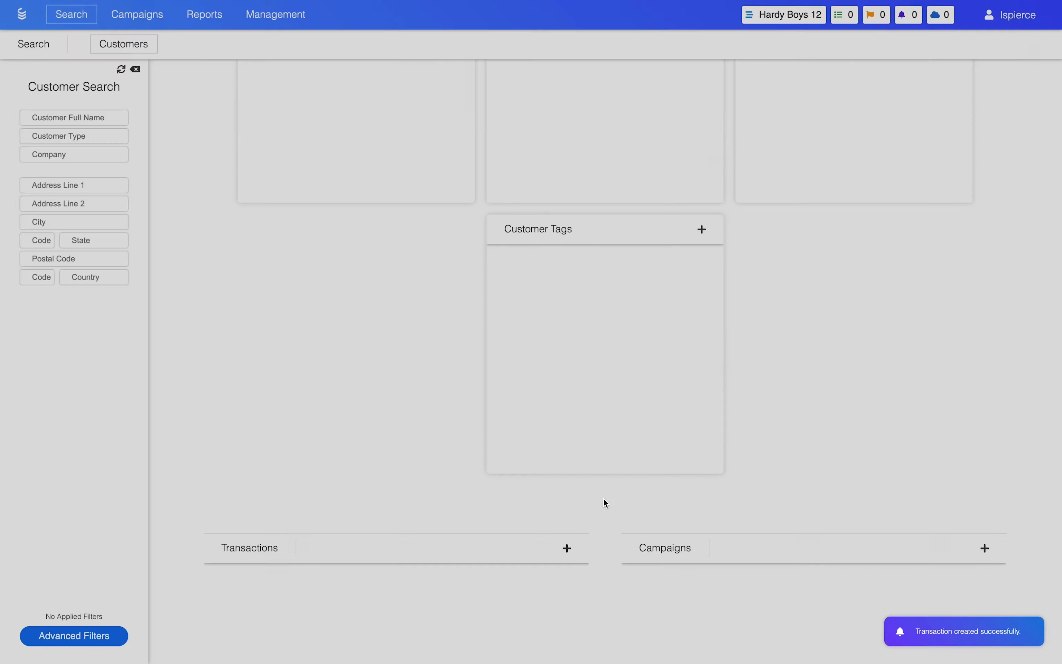
View the details of the new product sale in the customer's transactions and close them.
scroll(604, 499, "down", 4)
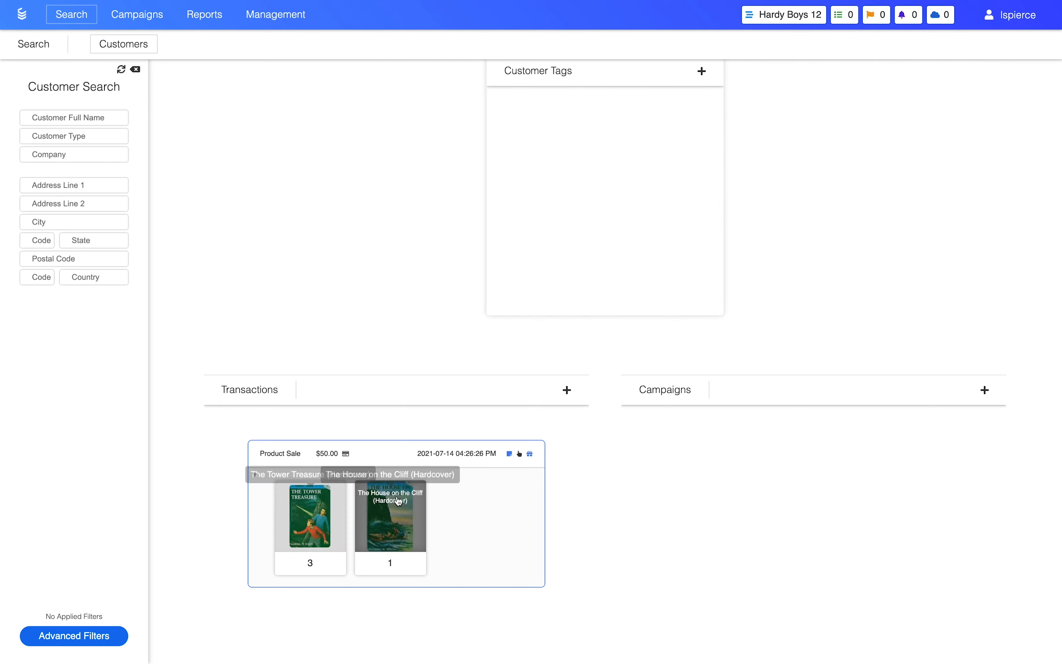
left_click(413, 494)
left_click(469, 496)
left_click(469, 496)
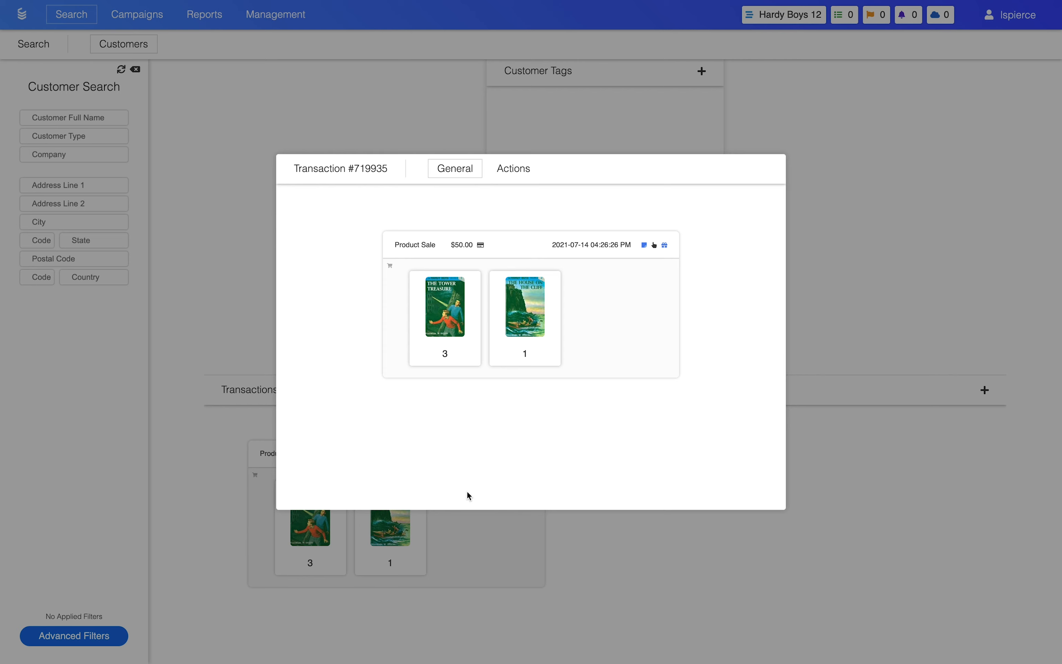
left_click(512, 527)
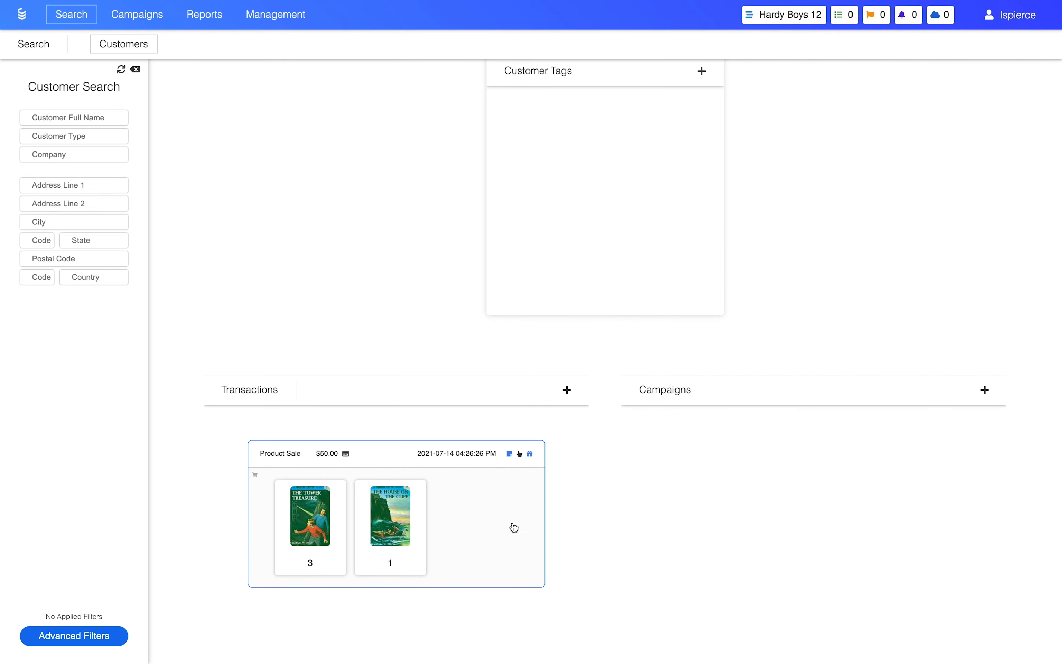
Start another transaction with a card payment of 20 and choose a manual subscription as its type.
left_click(567, 390)
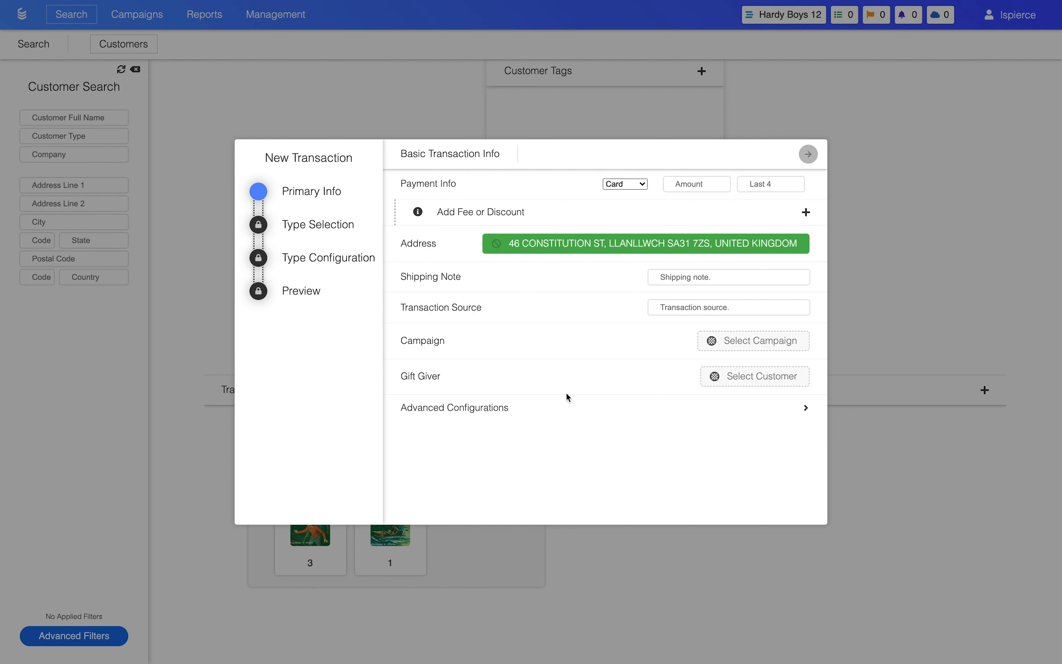
left_click(684, 185)
type("20")
left_click(808, 158)
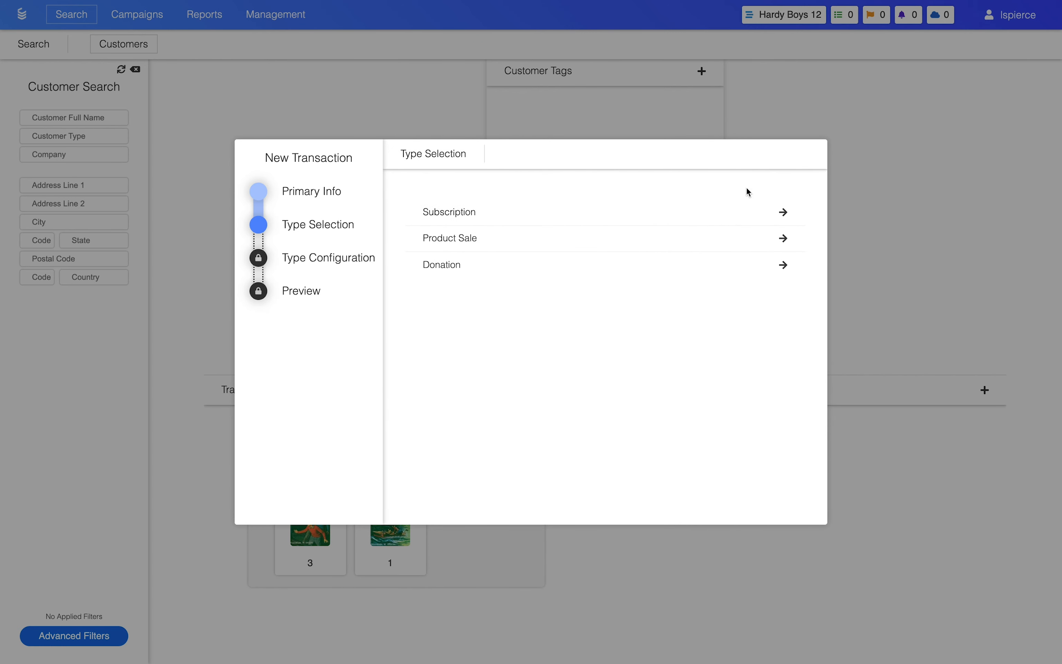
left_click(690, 223)
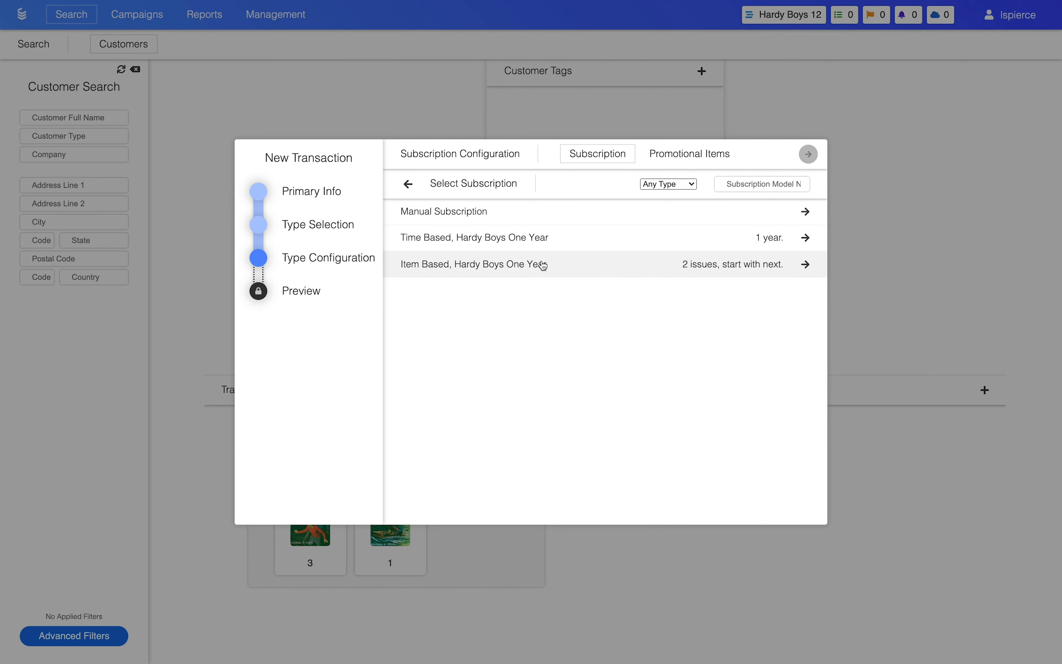
left_click(580, 216)
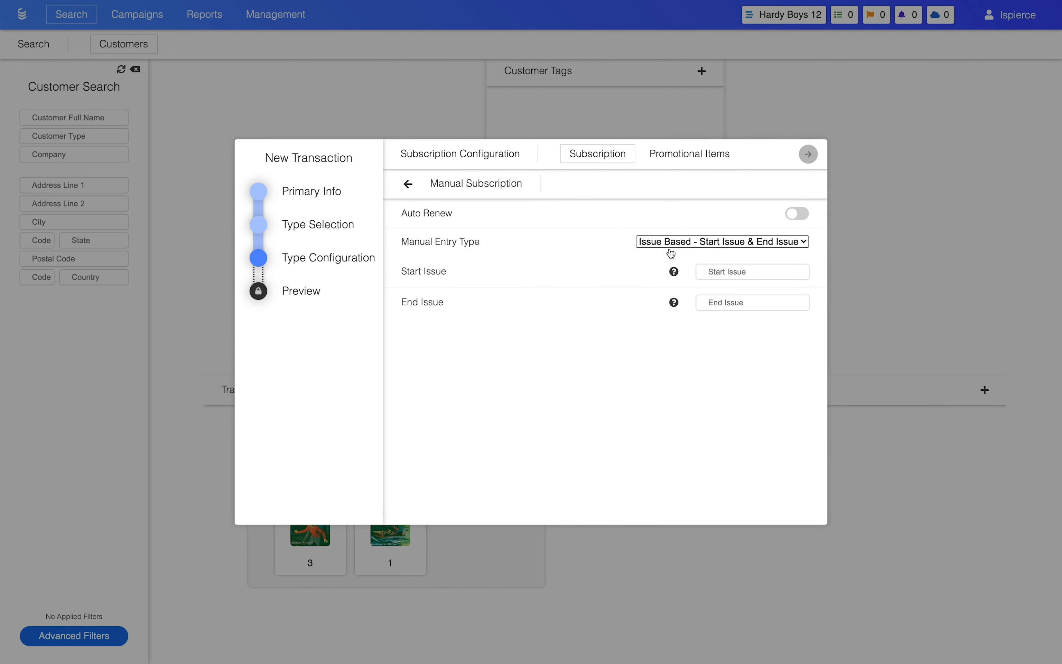
Set the manual subscription's start issue to 12 and its end issue to 13.
left_click(709, 270)
type("12")
left_click(717, 302)
type("13")
Switch the manual entry type to Issue Based - Issue Count with 2 issues, and try the Current Issue option on and off.
left_click(749, 243)
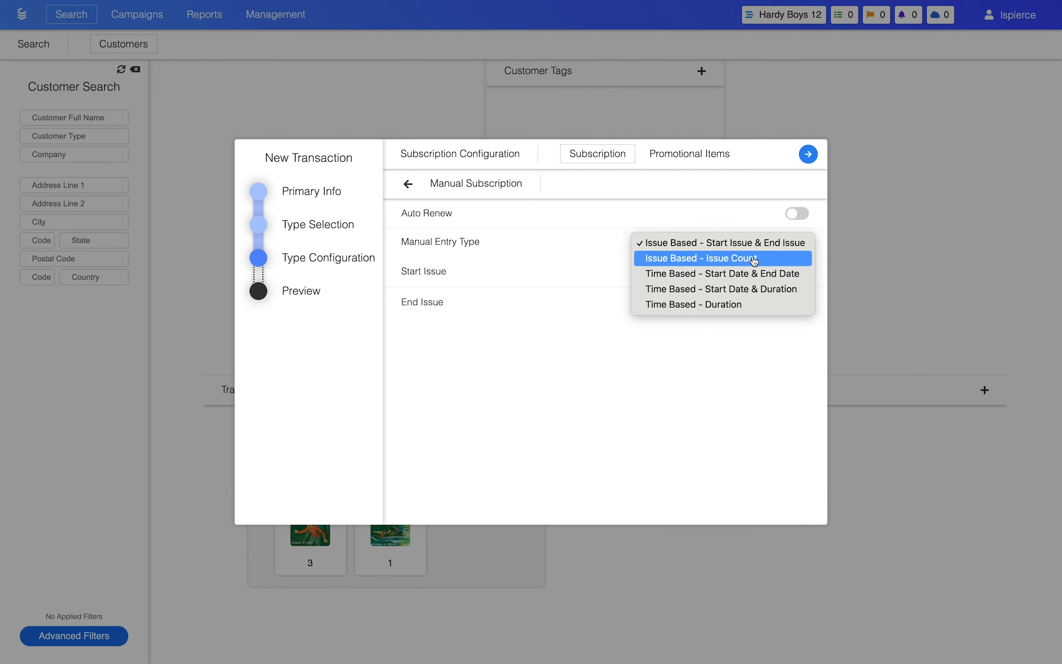
left_click(748, 259)
left_click(754, 272)
type("2")
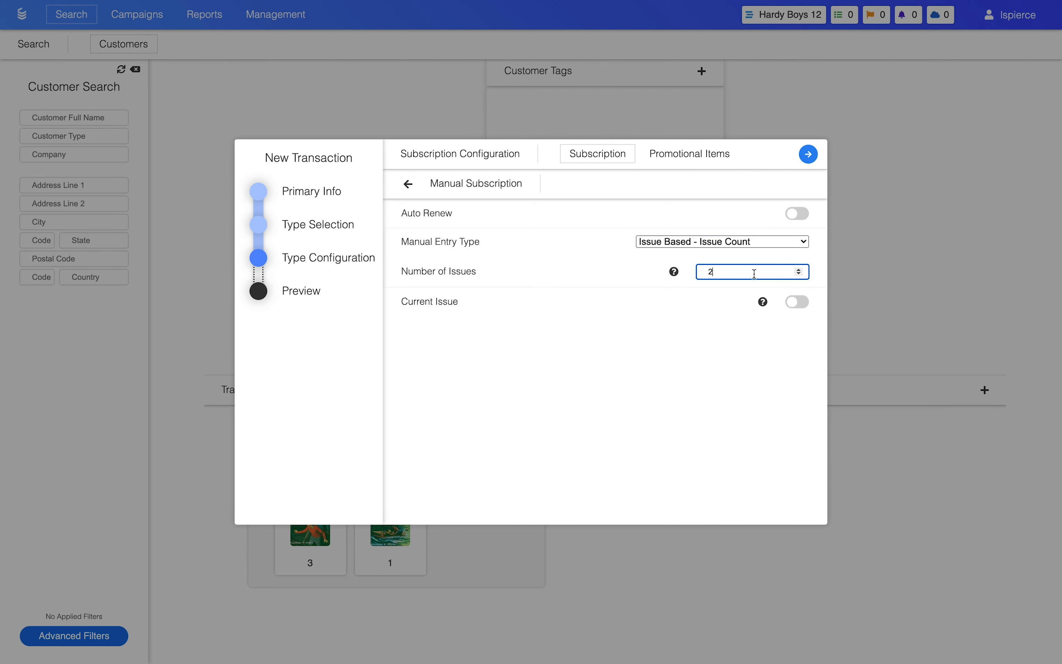
left_click(795, 304)
left_click(793, 305)
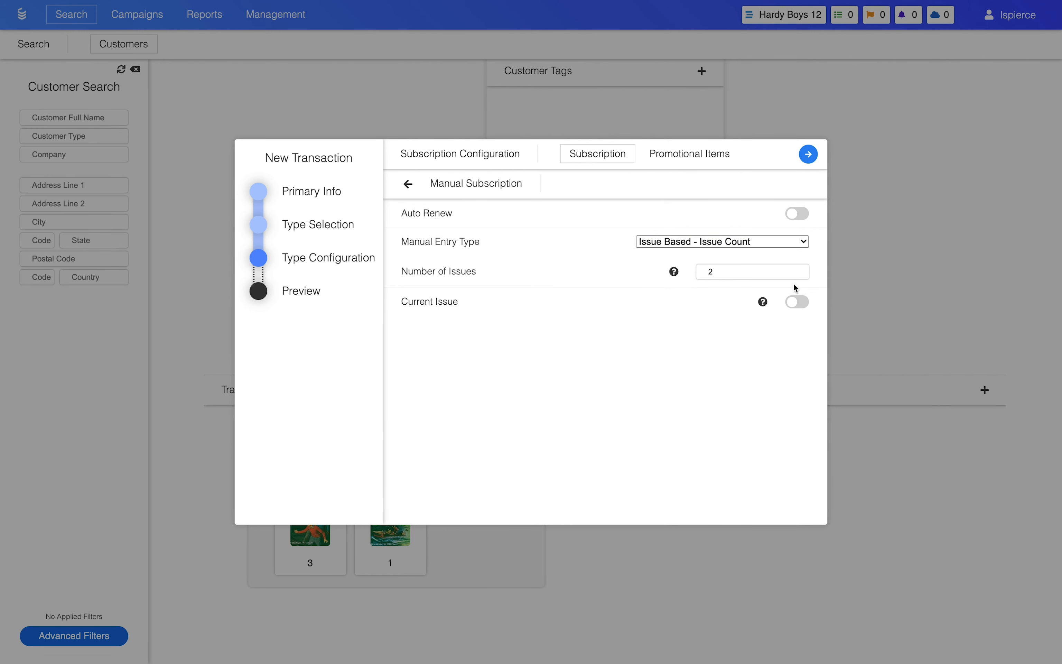
Try the time-based manual entry types, Start Date & End Date and Duration.
left_click(773, 249)
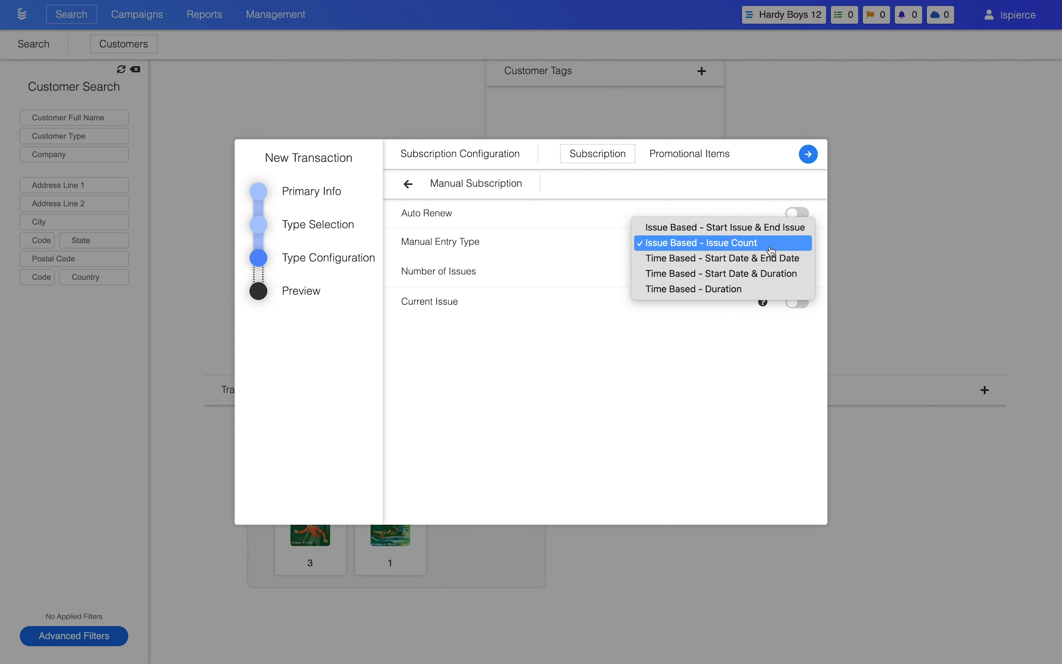
left_click(768, 263)
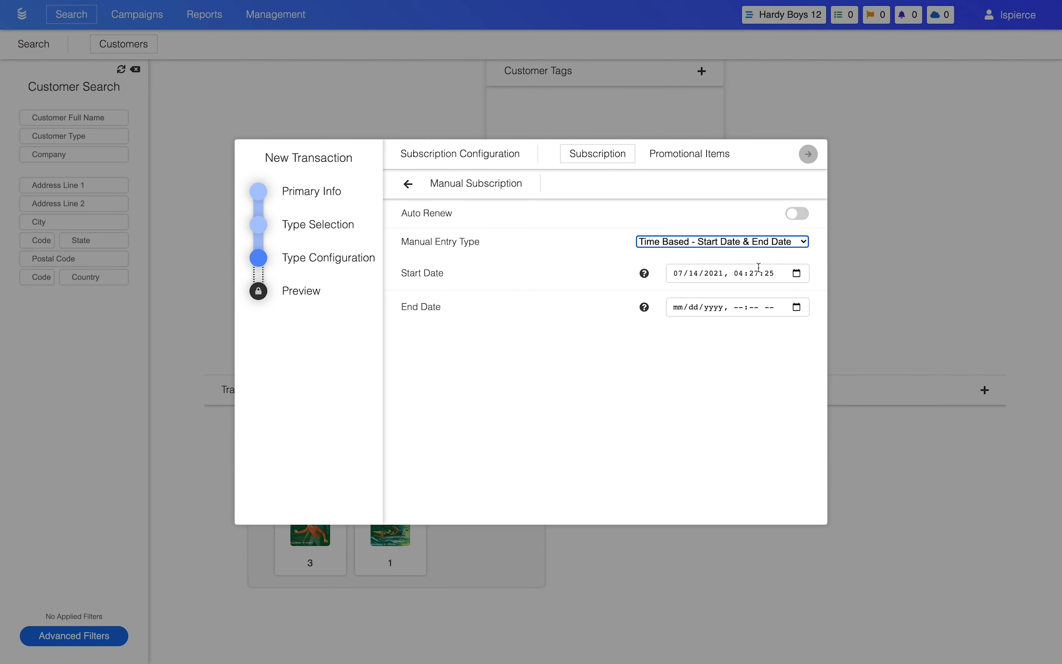
left_click(697, 245)
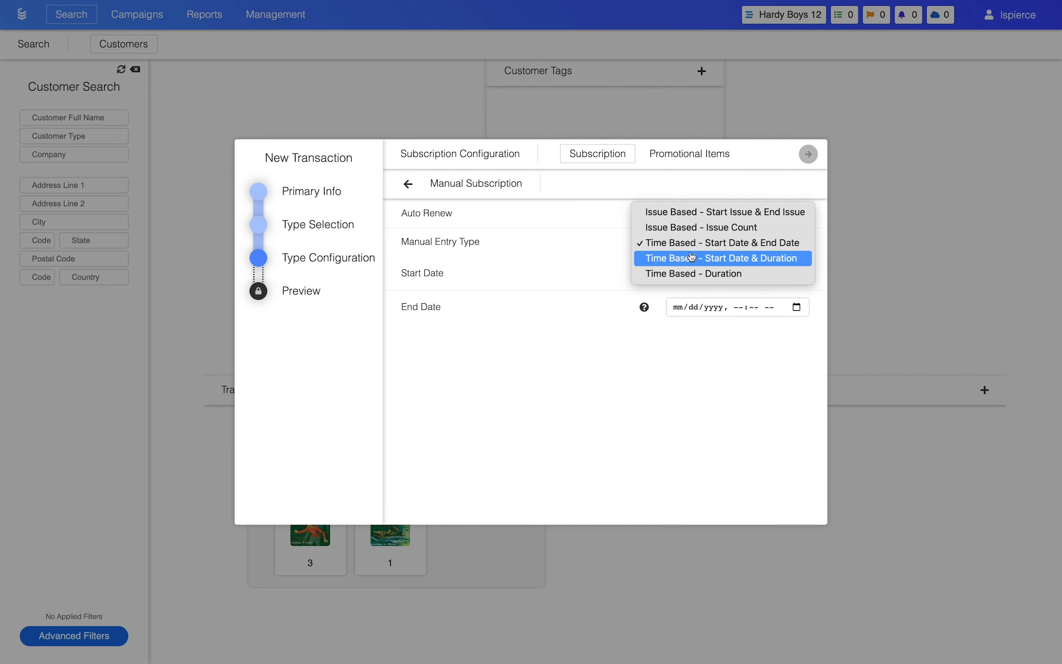
left_click(613, 250)
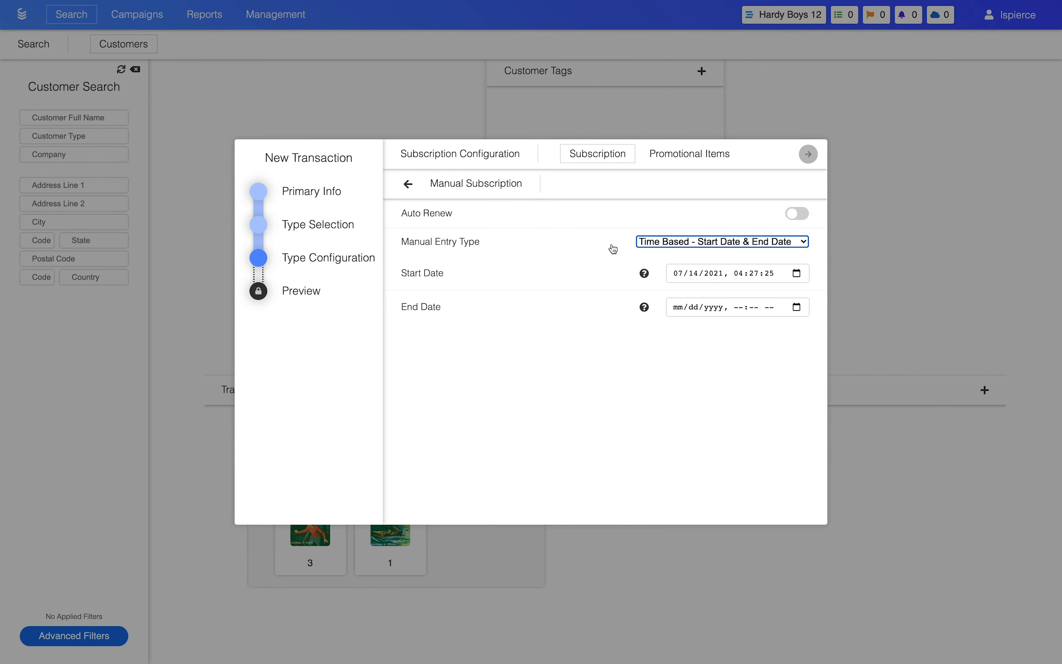
left_click(644, 245)
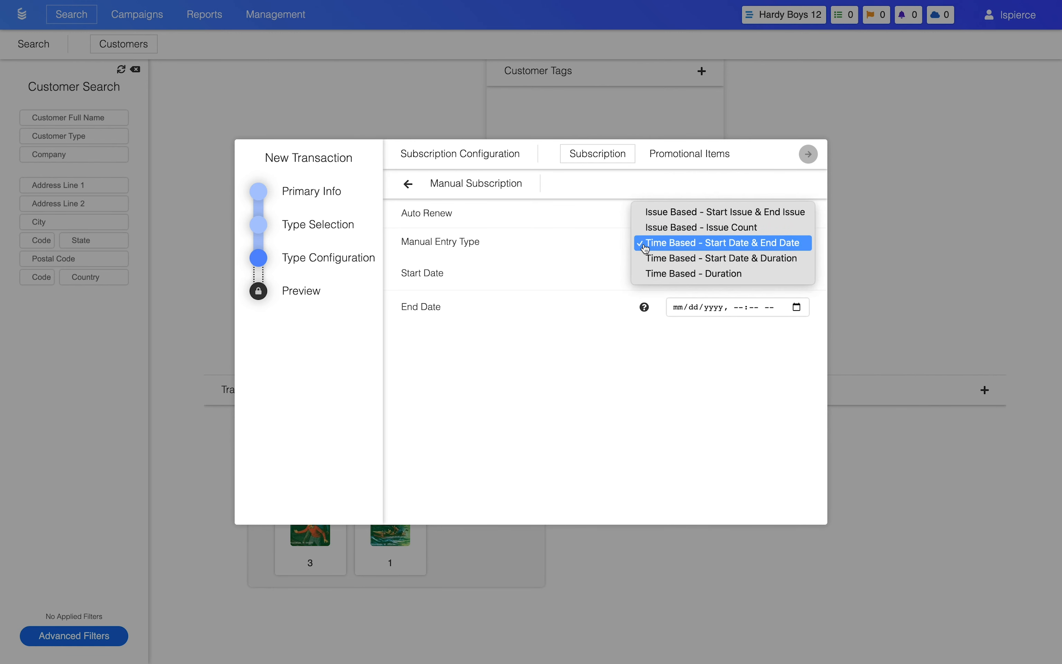
left_click(647, 273)
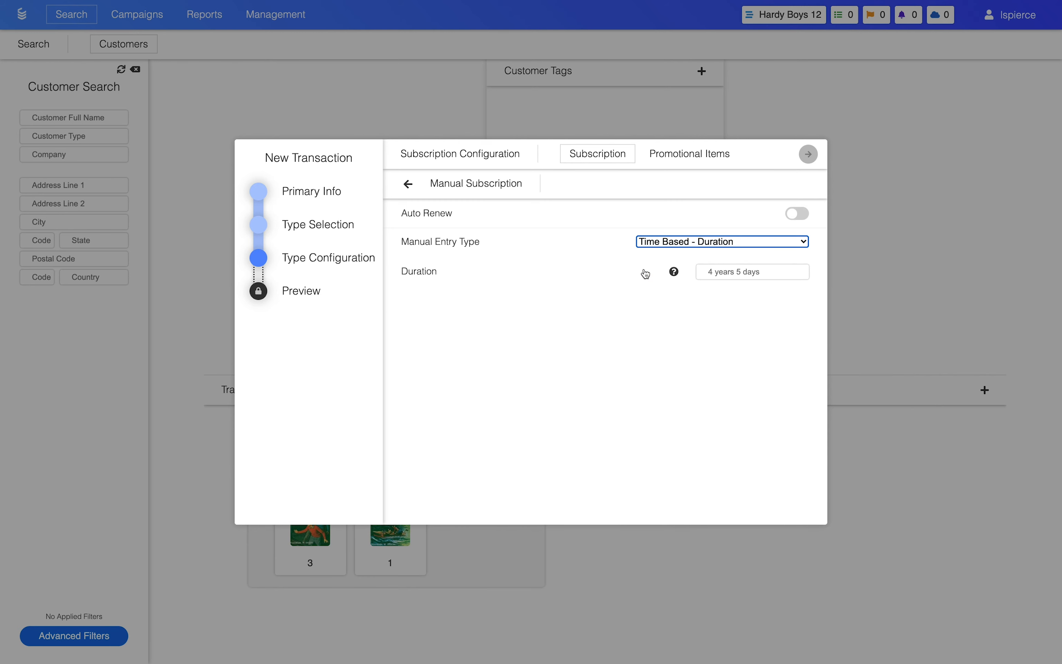
Leave the manual subscription setup and preview the time-based Hardy Boys One Year subscription instead.
left_click(409, 184)
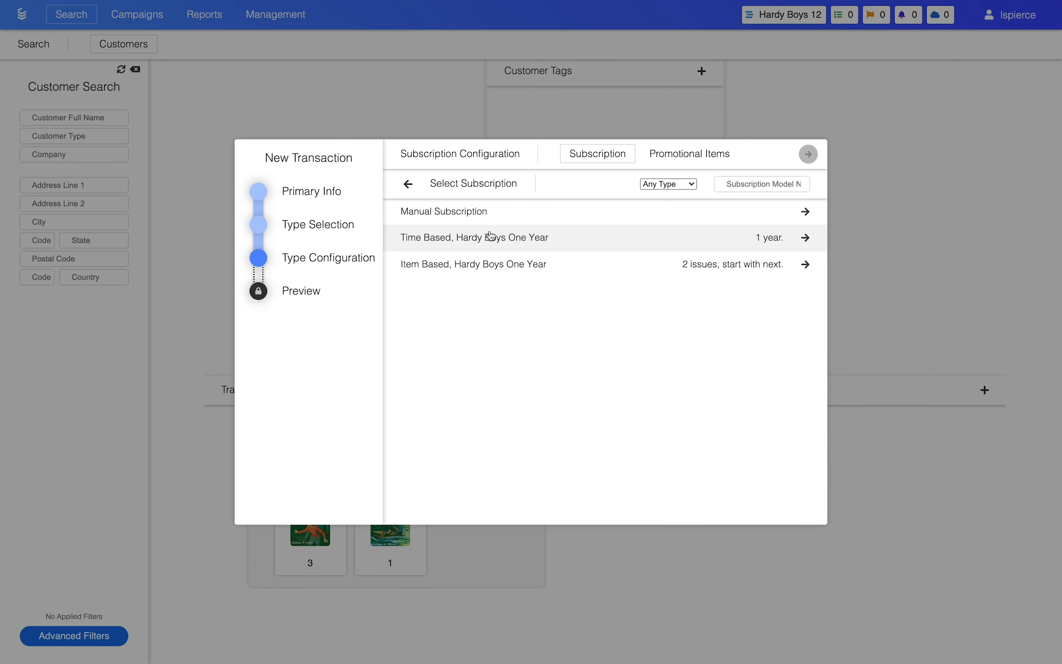
left_click(490, 236)
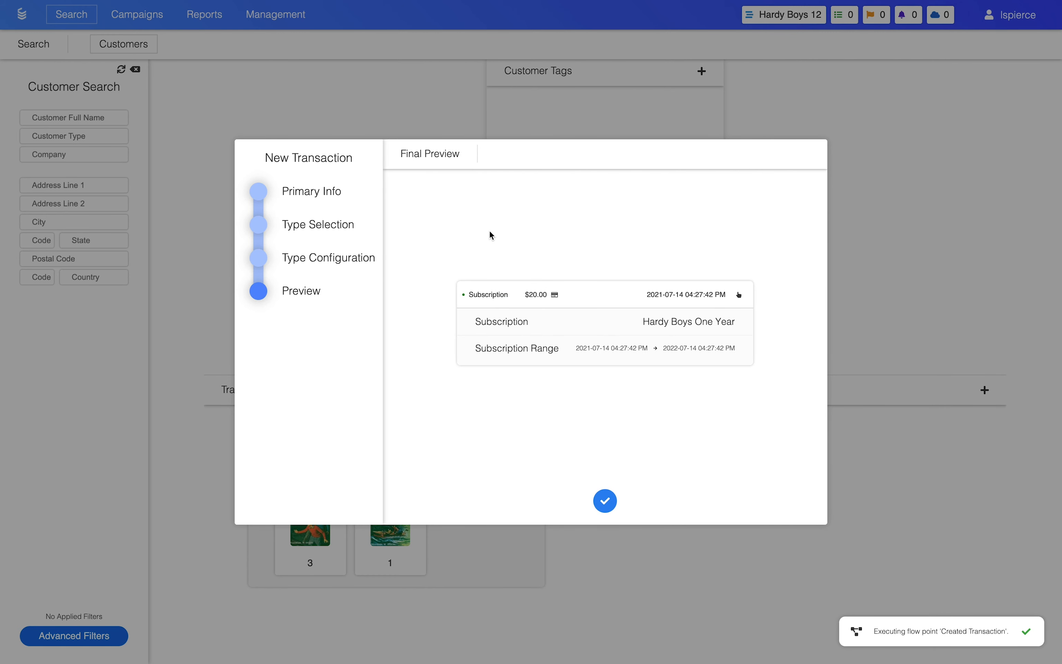
mouse_move(604, 354)
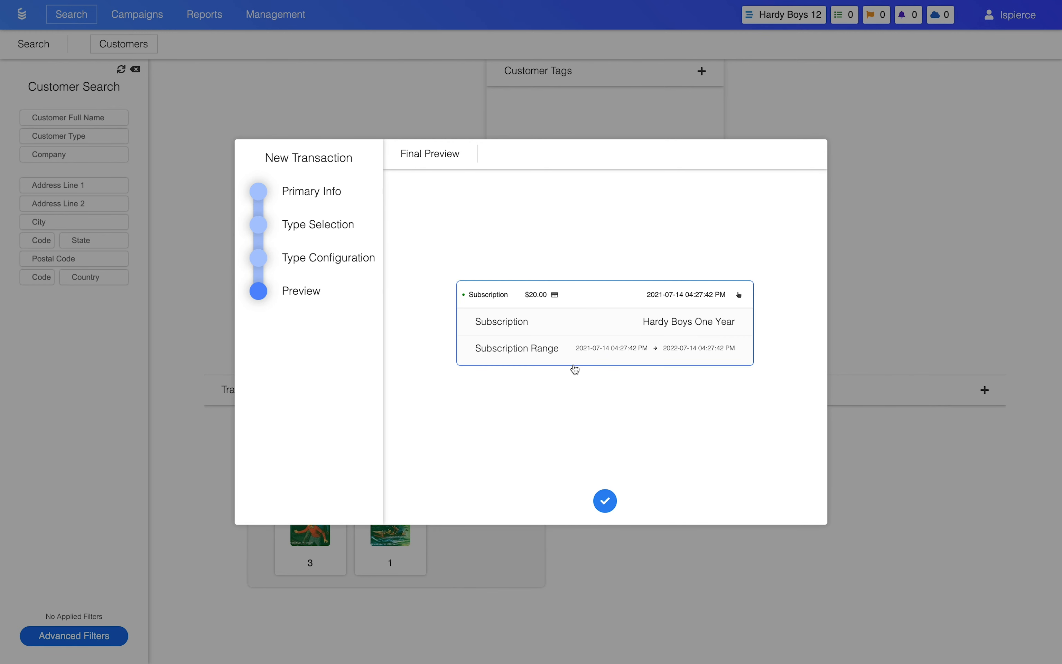
Return to the type configuration and preview the item-based Hardy Boys One Year subscription with its issue range.
left_click(325, 266)
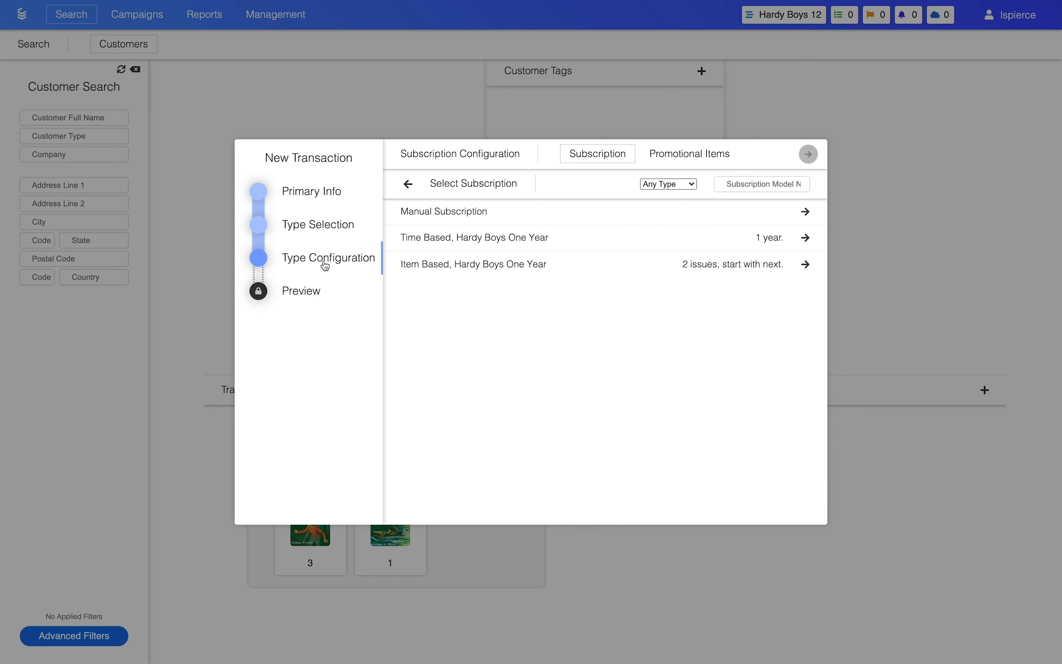
left_click(455, 268)
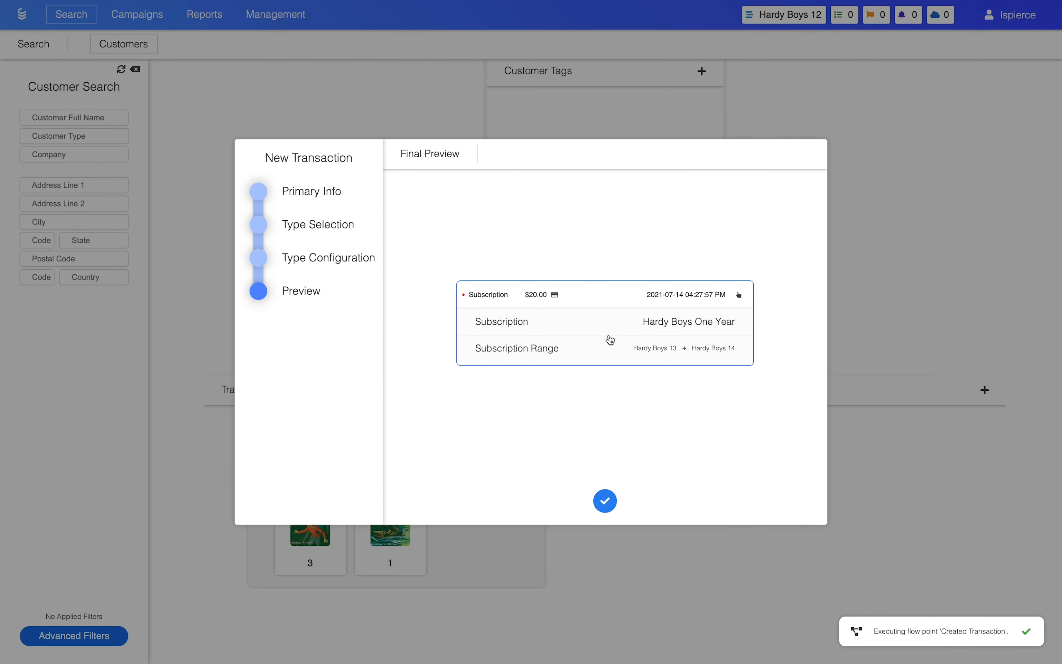
mouse_move(736, 358)
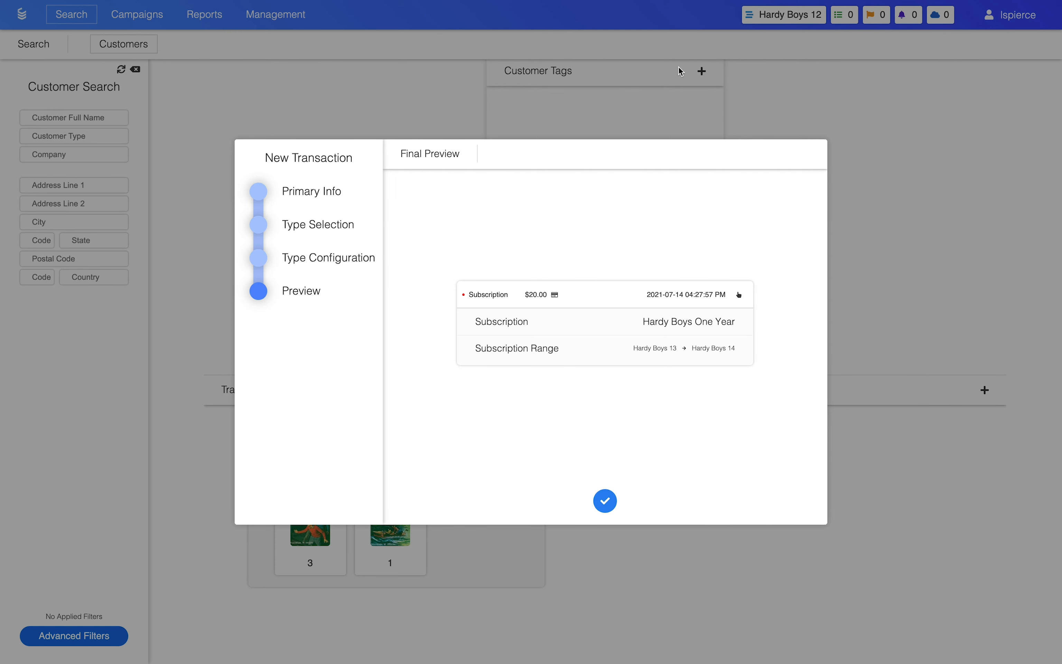
Return to the type configuration and add one While the Clock Ticked (Hardcover) as a promotional item.
left_click(368, 265)
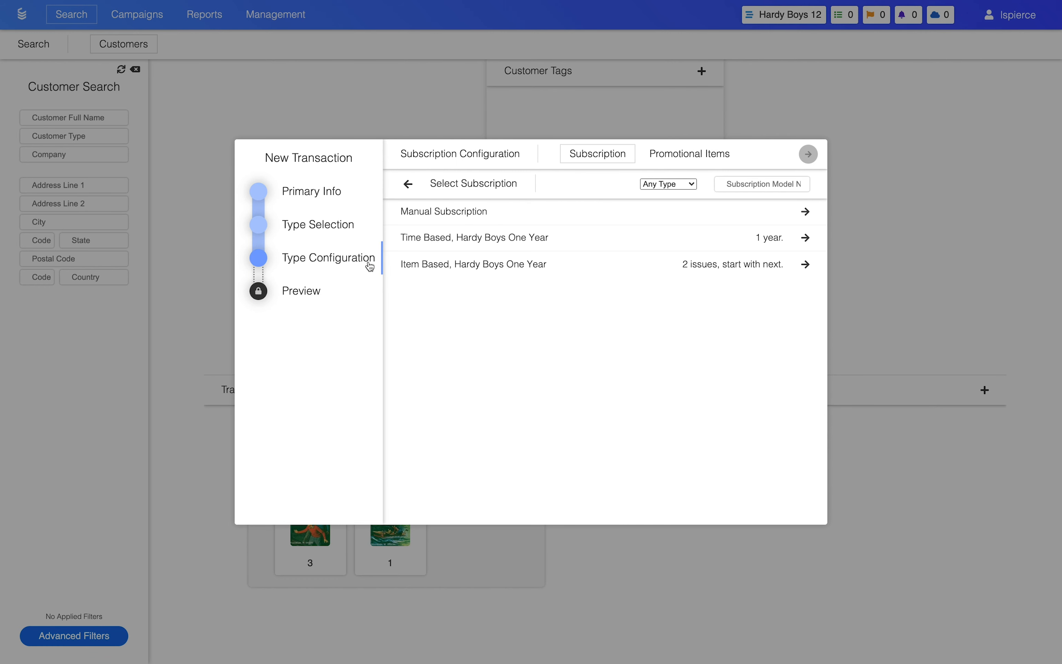
left_click(681, 159)
left_click(784, 257)
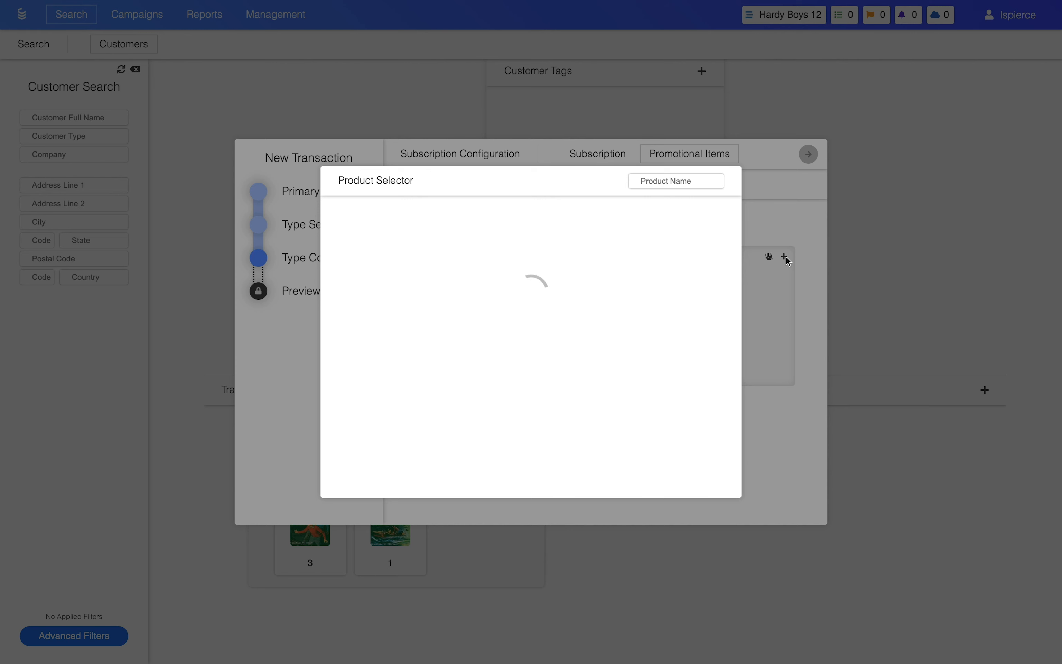
left_click(615, 361)
left_click(659, 294)
left_click(656, 309)
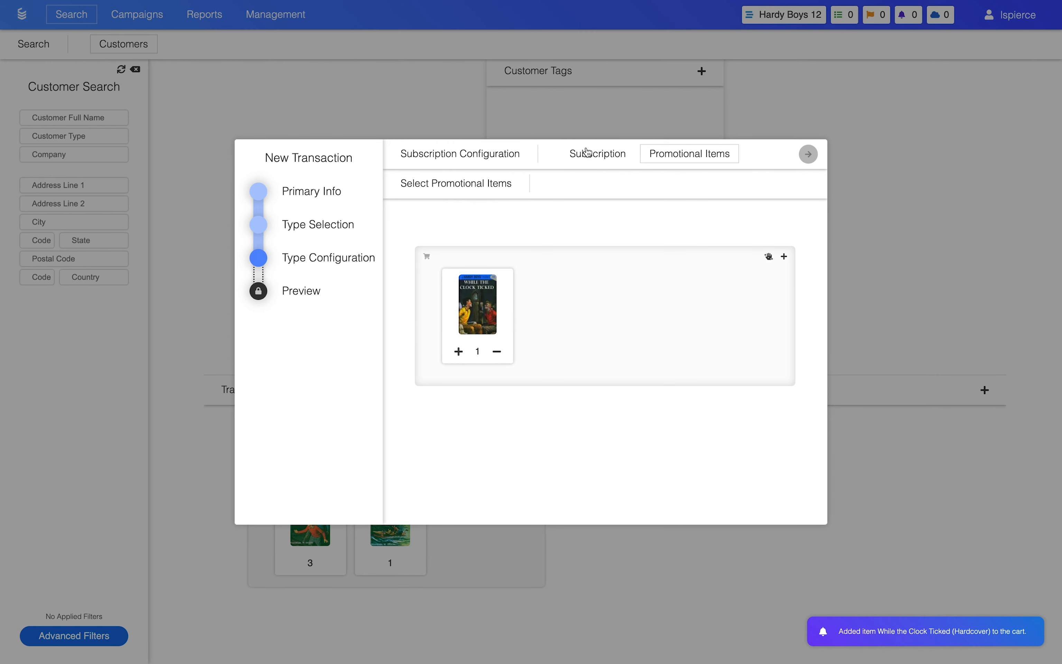
Select the time-based Hardy Boys One Year subscription and create the transaction.
left_click(587, 161)
left_click(612, 237)
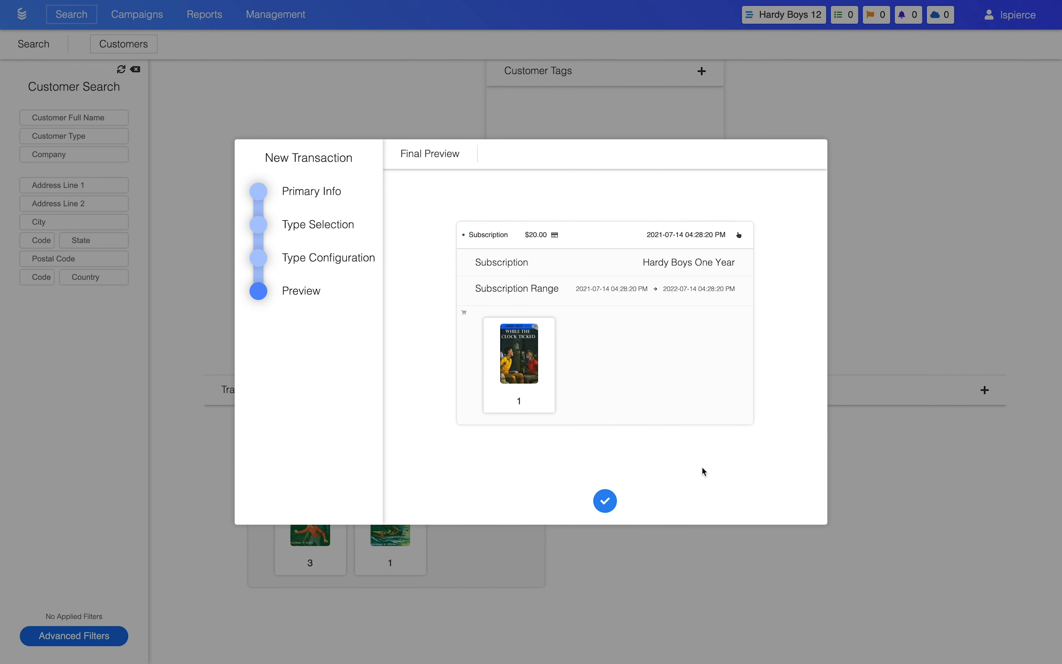
left_click(606, 501)
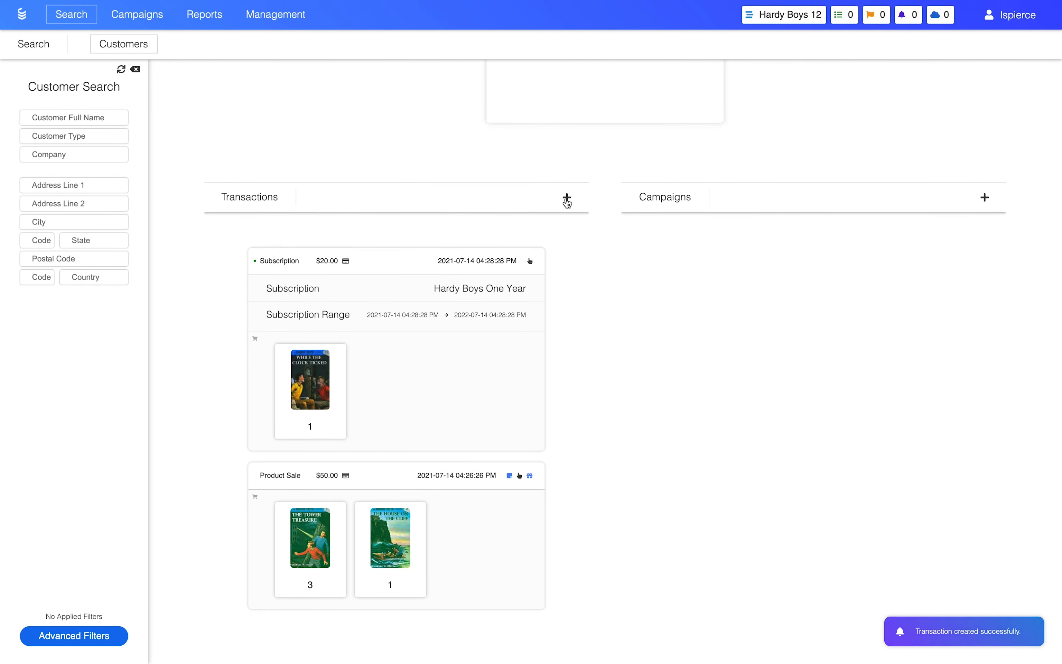
Start another transaction with a card payment of 2000 and choose Donation as its type.
left_click(567, 202)
left_click(682, 183)
type("2000")
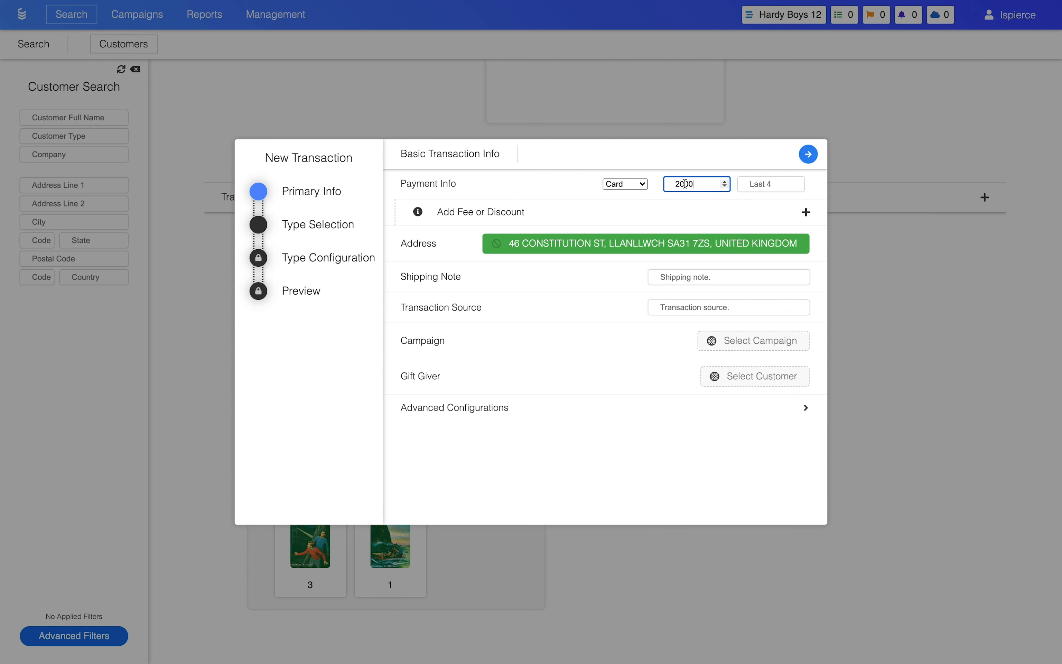
left_click(808, 154)
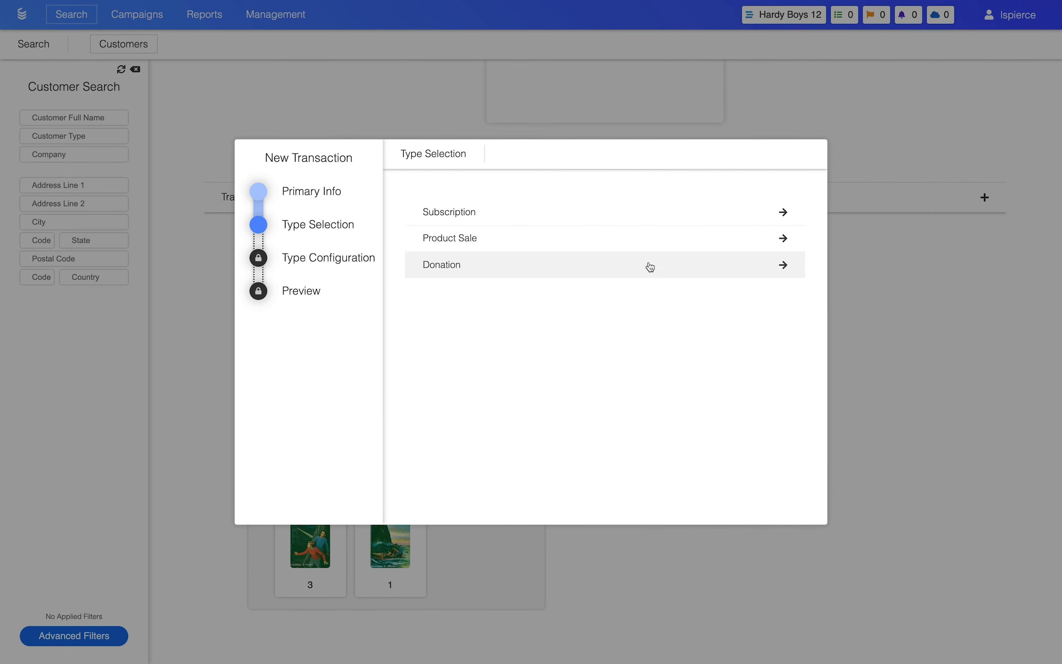
left_click(651, 266)
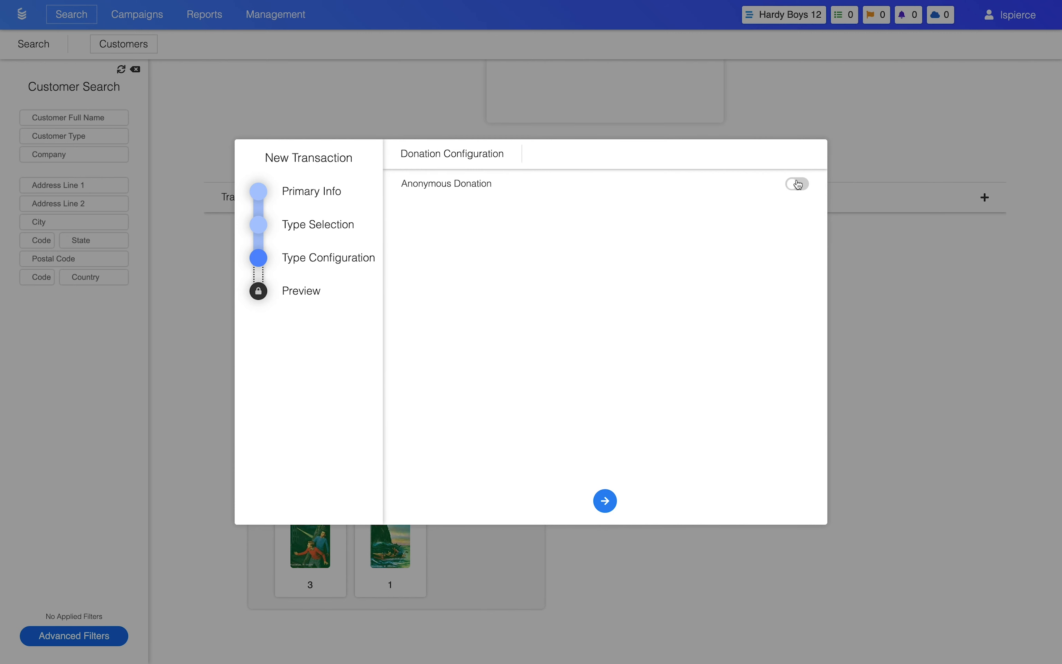
Mark the donation as anonymous and create the transaction from the final preview.
left_click(798, 186)
left_click(799, 188)
left_click(798, 188)
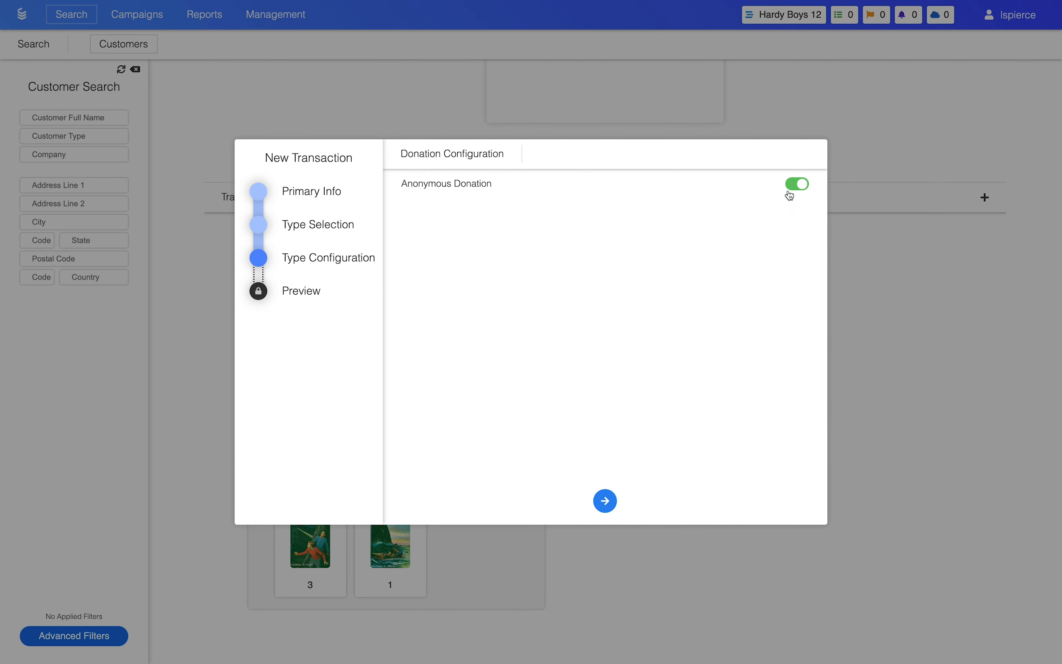
left_click(604, 501)
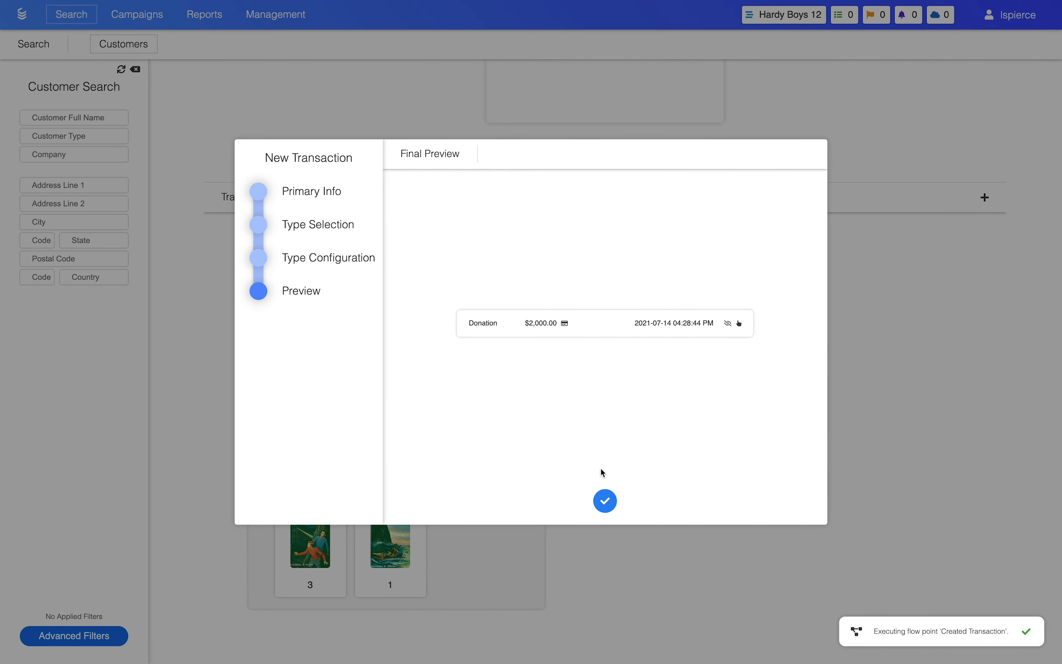
left_click(606, 501)
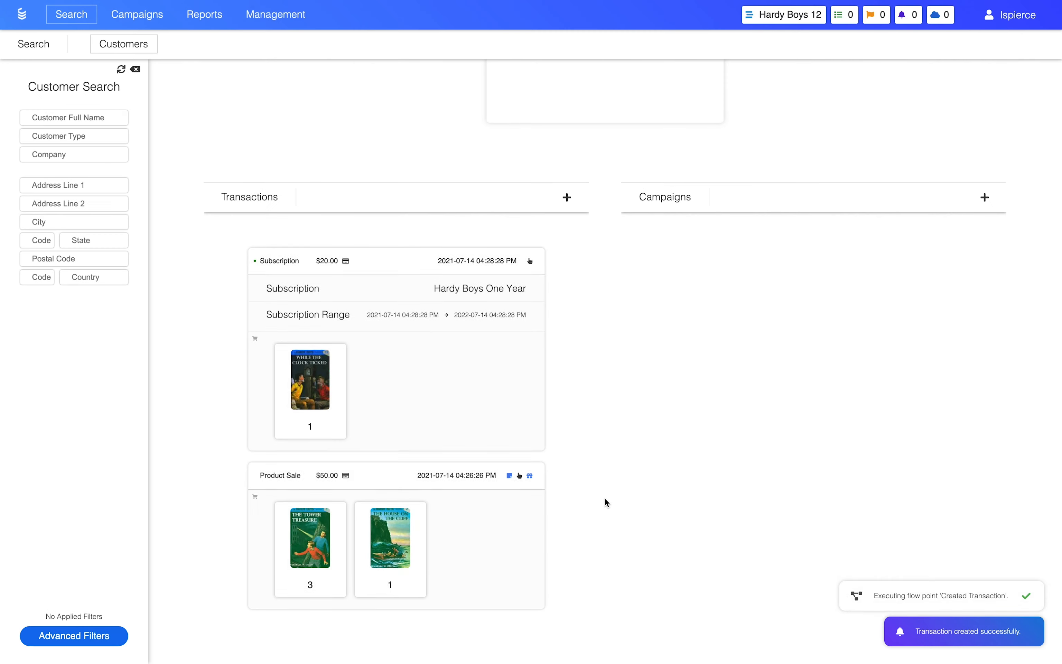